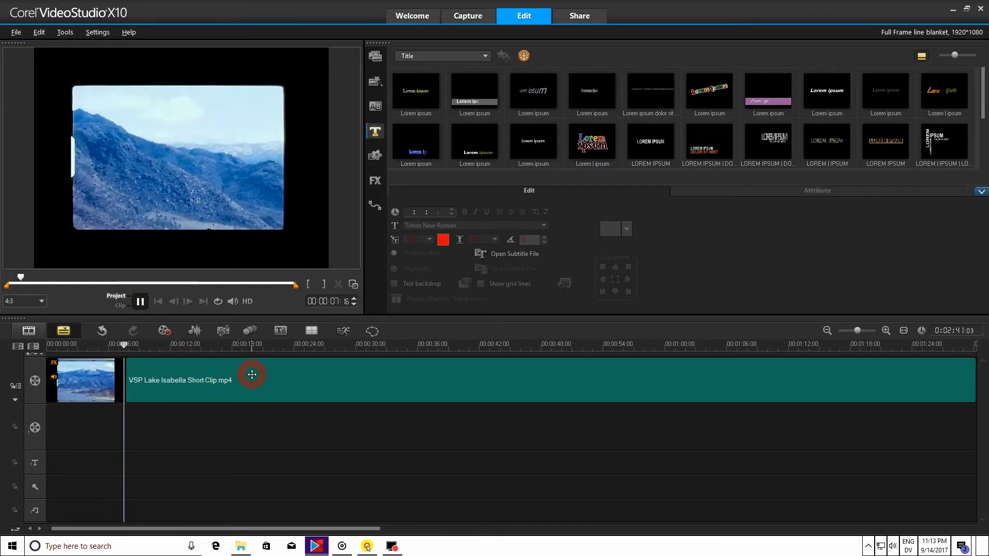
Open the Cropping filter settings of VSP Lake Isabella Short Clip.mp4 and review its crop area and keyframes
left_click(252, 374)
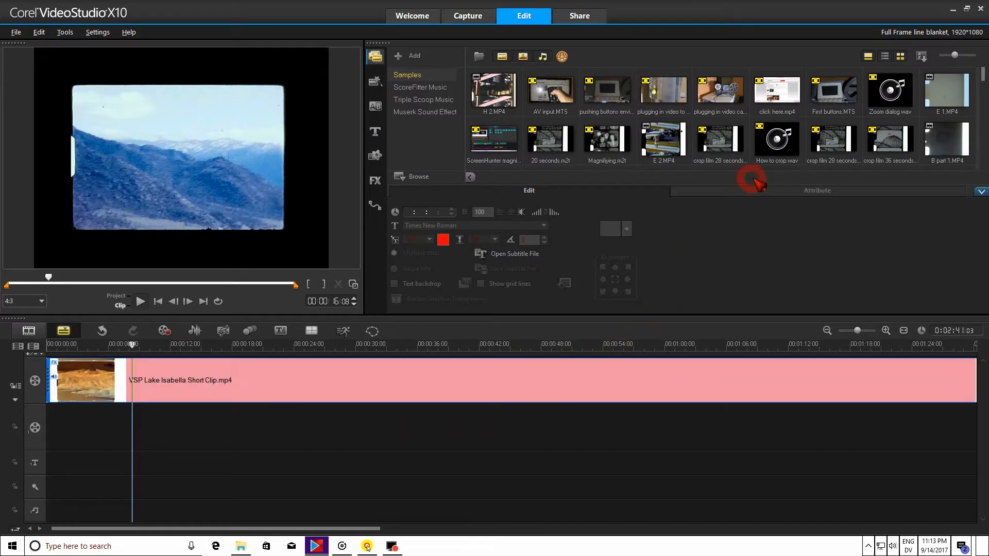
left_click(780, 193)
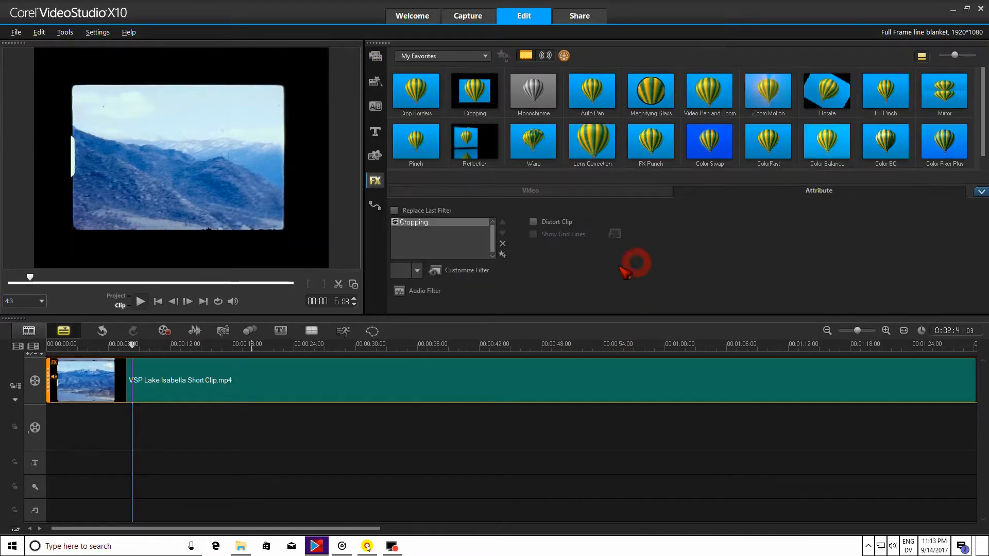
left_click(471, 272)
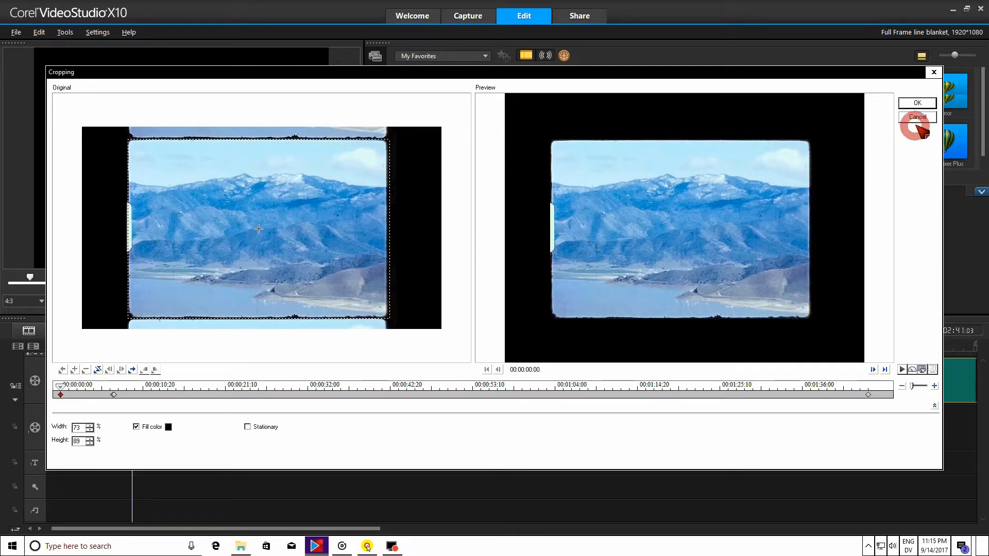
left_click(917, 101)
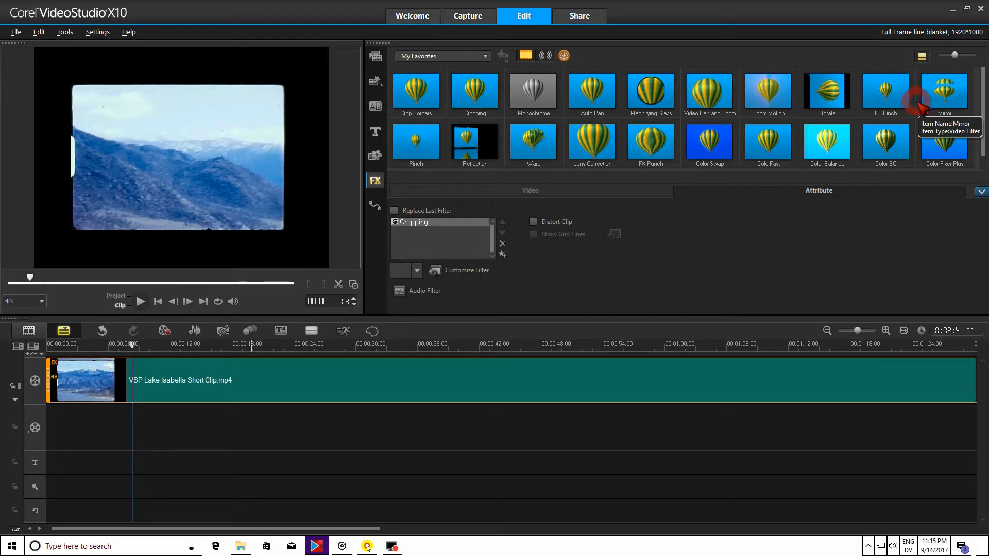
Review the cropped project from the beginning in the enlarged preview, rewind it, and return to the normal layout
left_click(353, 283)
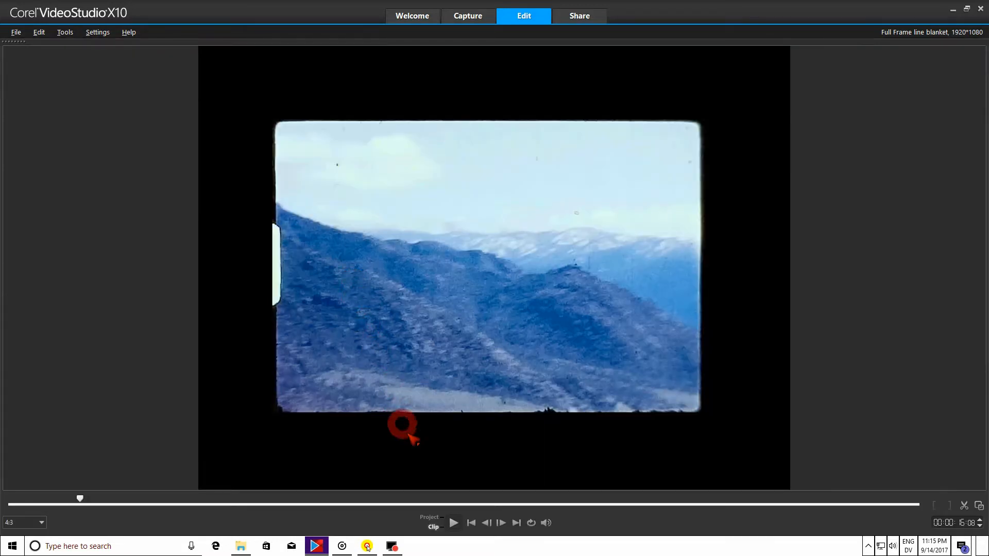
left_click(429, 517)
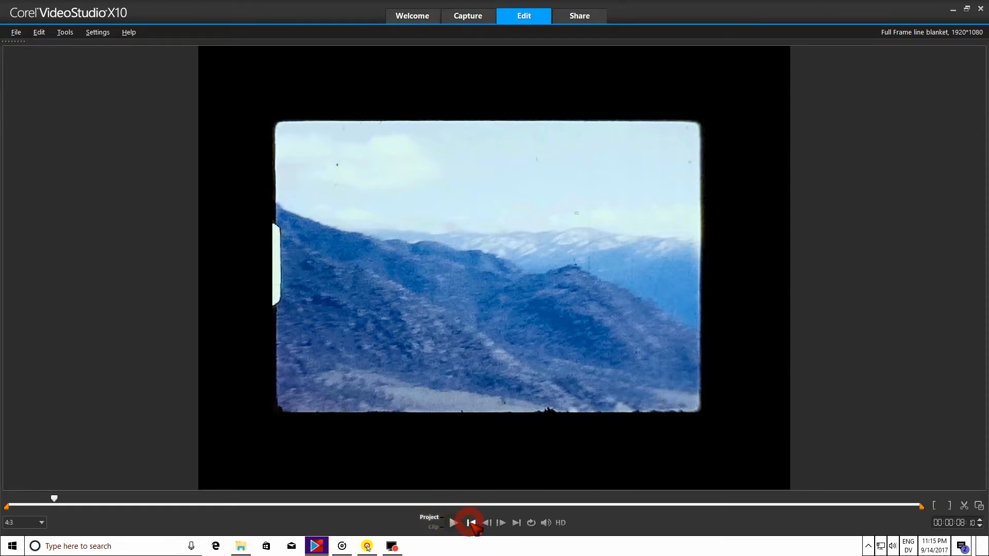
left_click(470, 522)
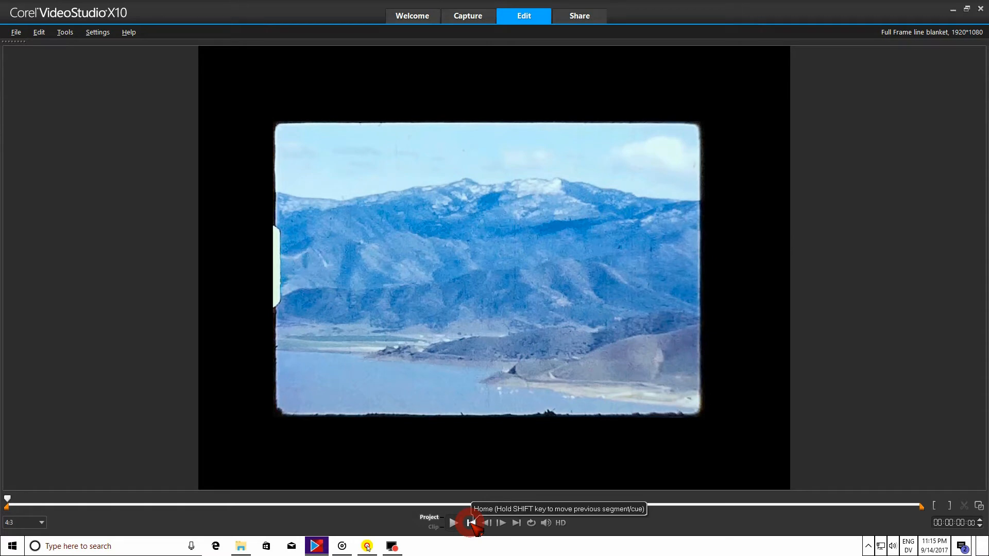
left_click(454, 523)
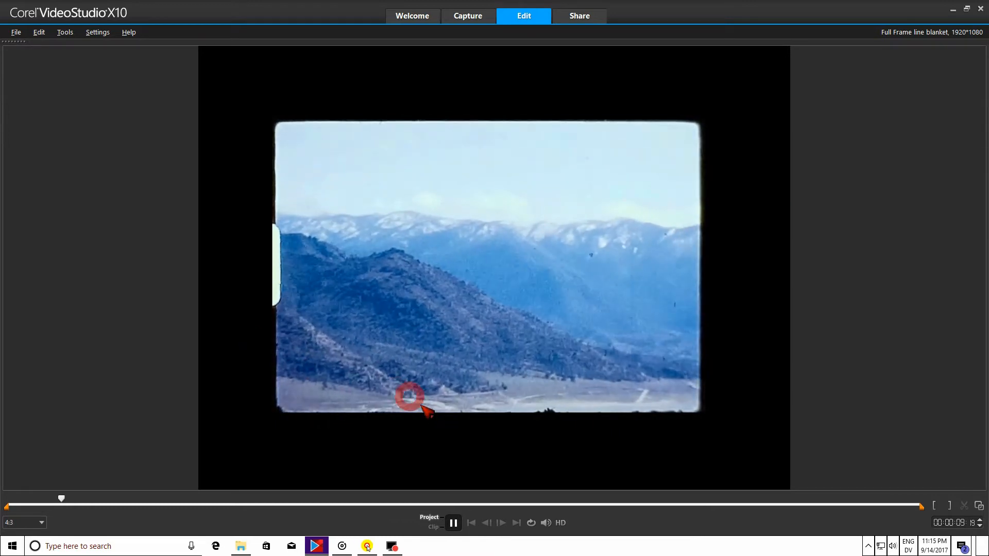
left_click(453, 521)
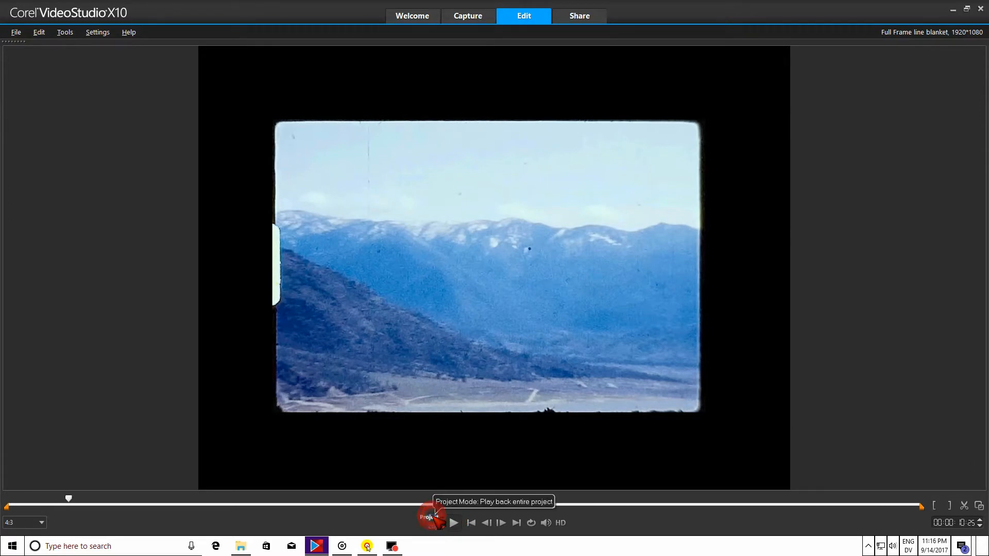
left_click(471, 524)
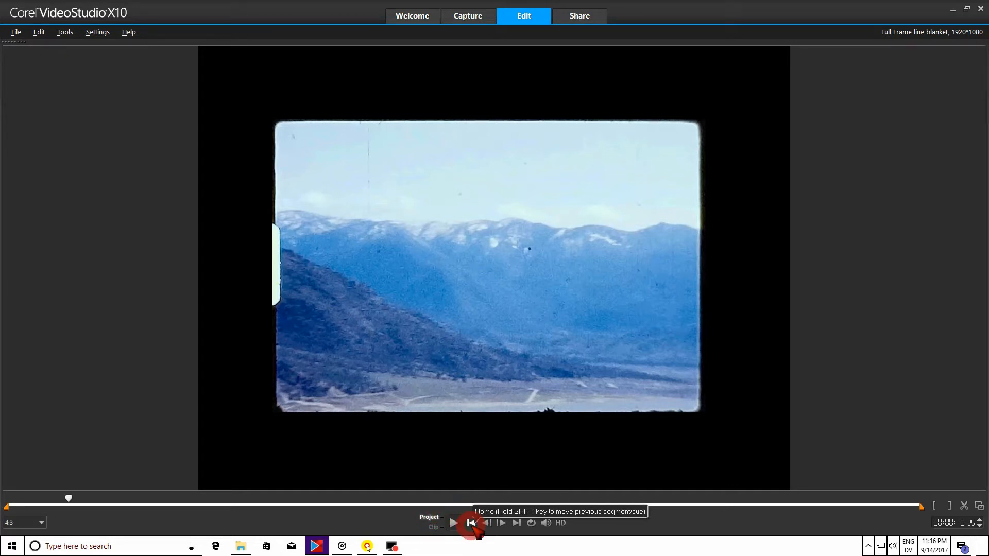
left_click(471, 524)
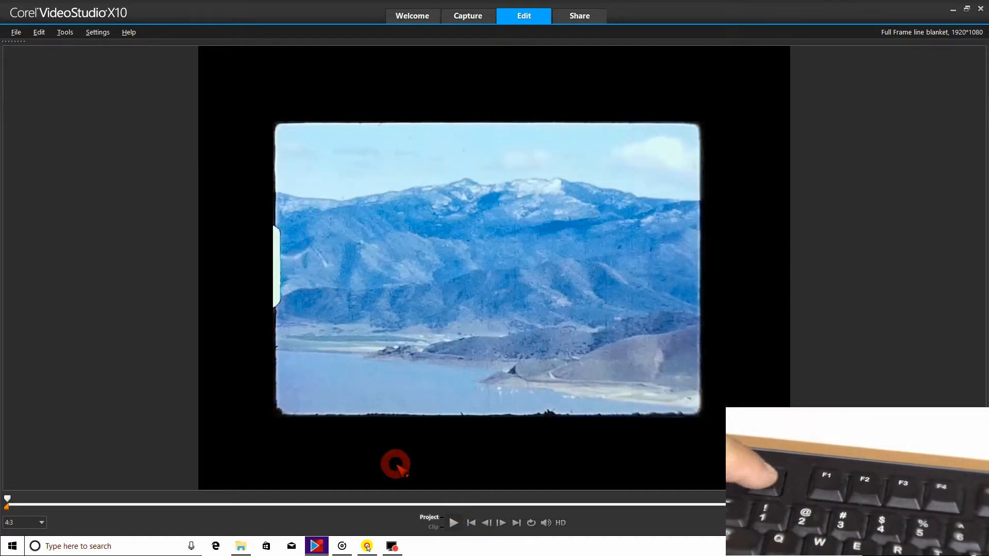
key("Escape")
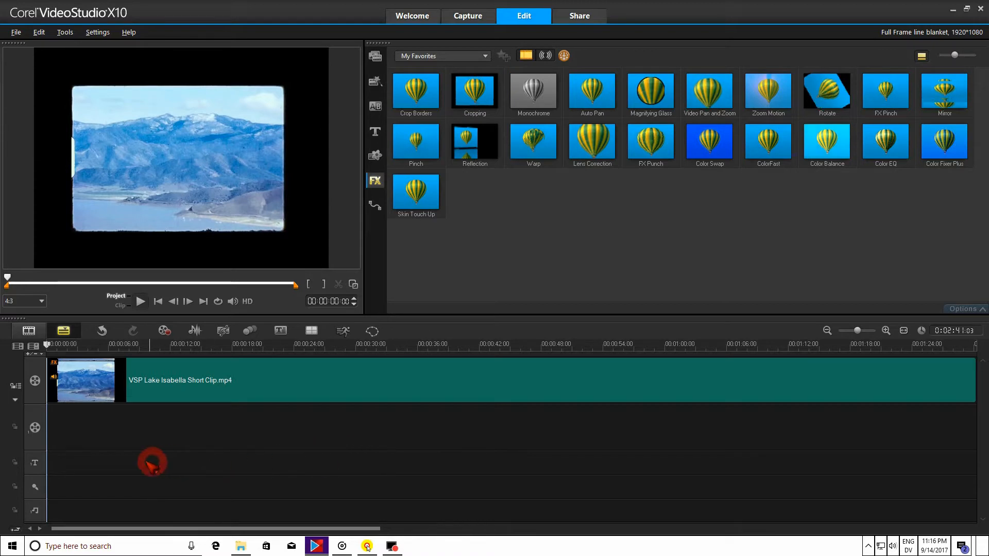
Start a new title over the preview about 19 seconds into the project, using the Times New Roman font
left_click(248, 462)
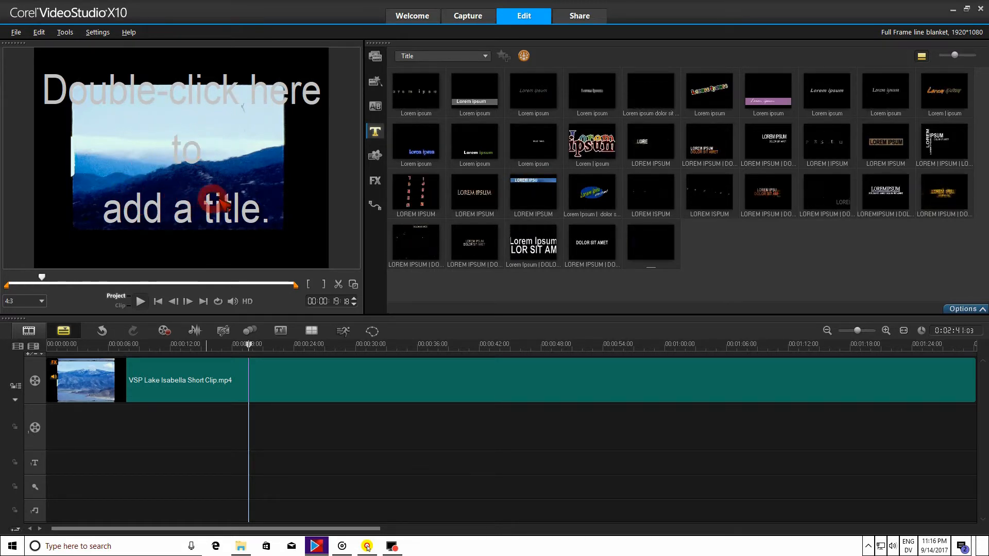
left_click(160, 121)
double_click(159, 121)
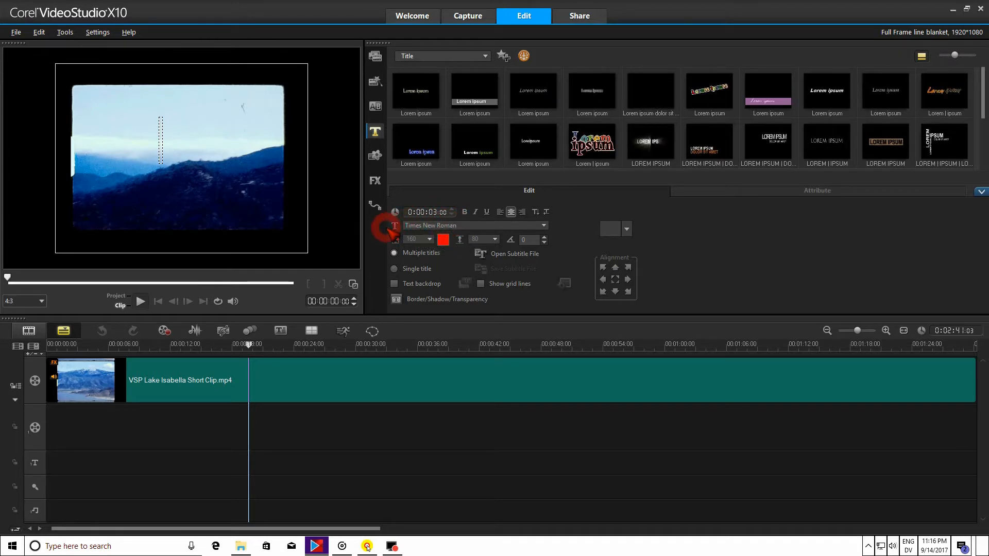
left_click(543, 225)
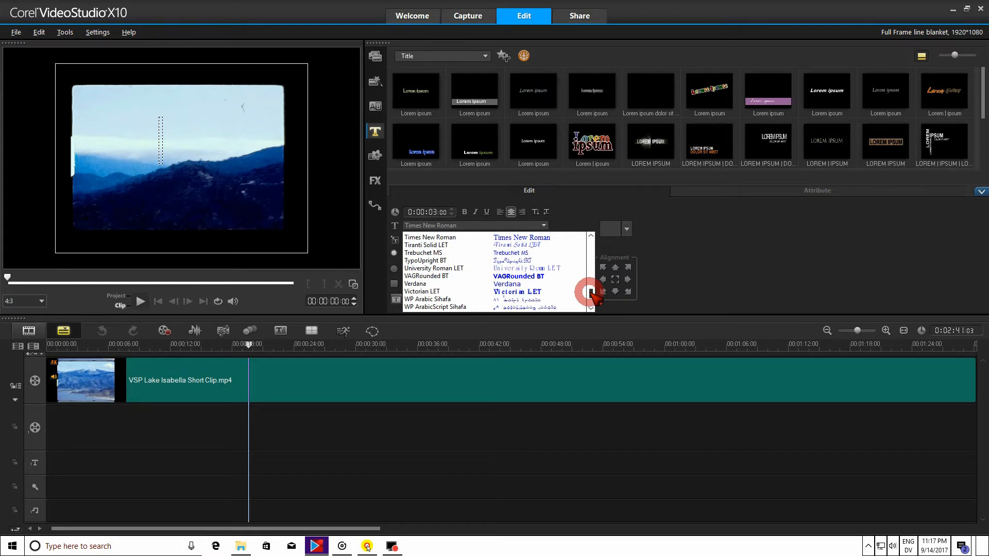
scroll(591, 292, "up", 6)
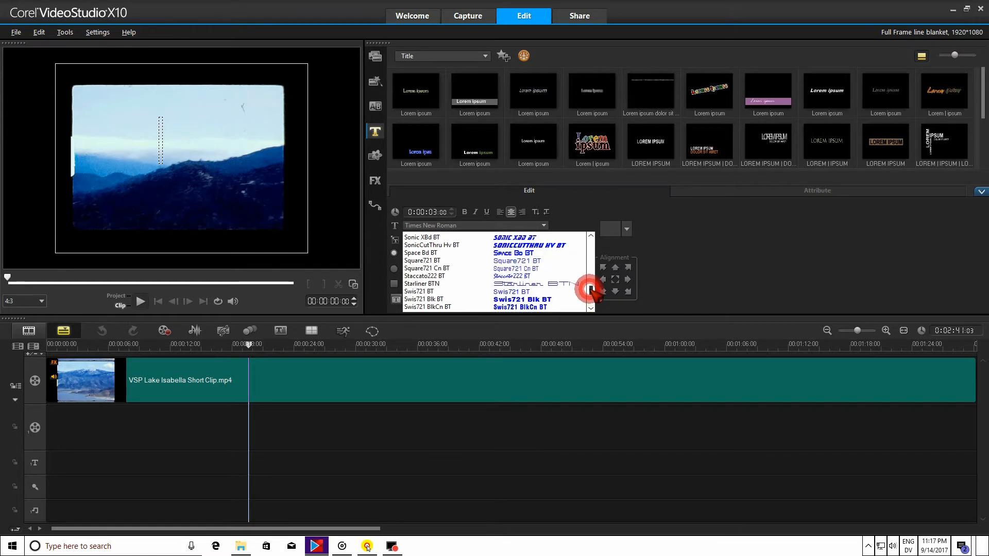
scroll(590, 291, "down", 3)
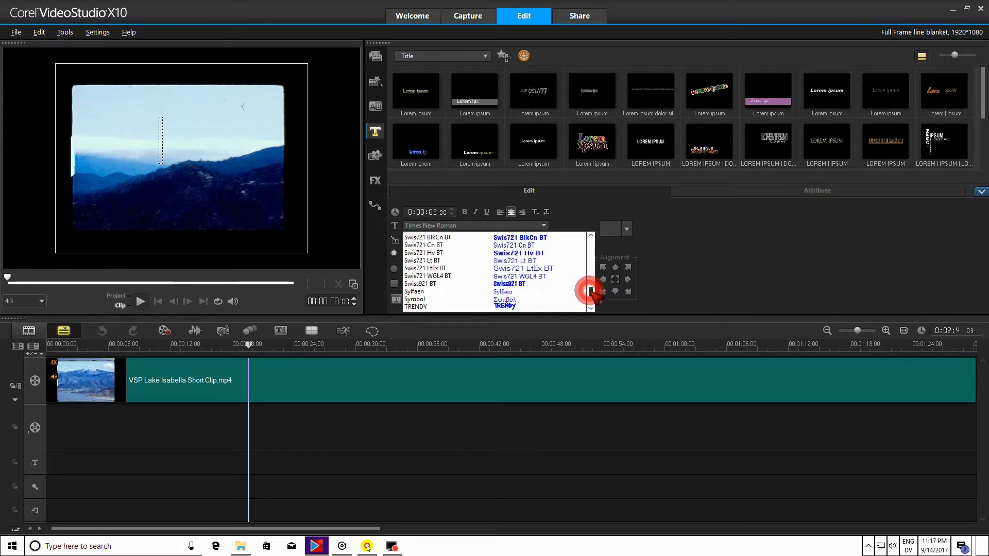
scroll(591, 292, "down", 2)
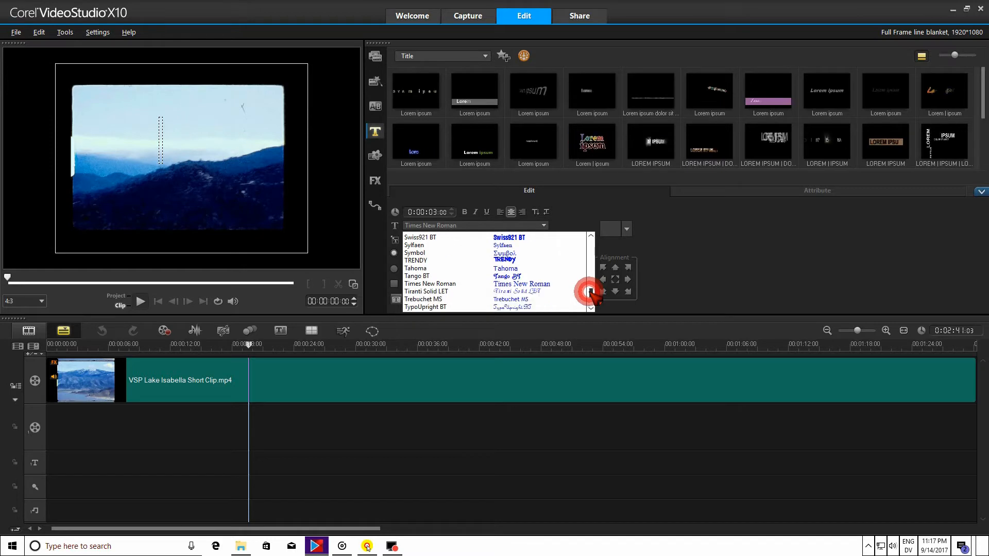
left_click(444, 284)
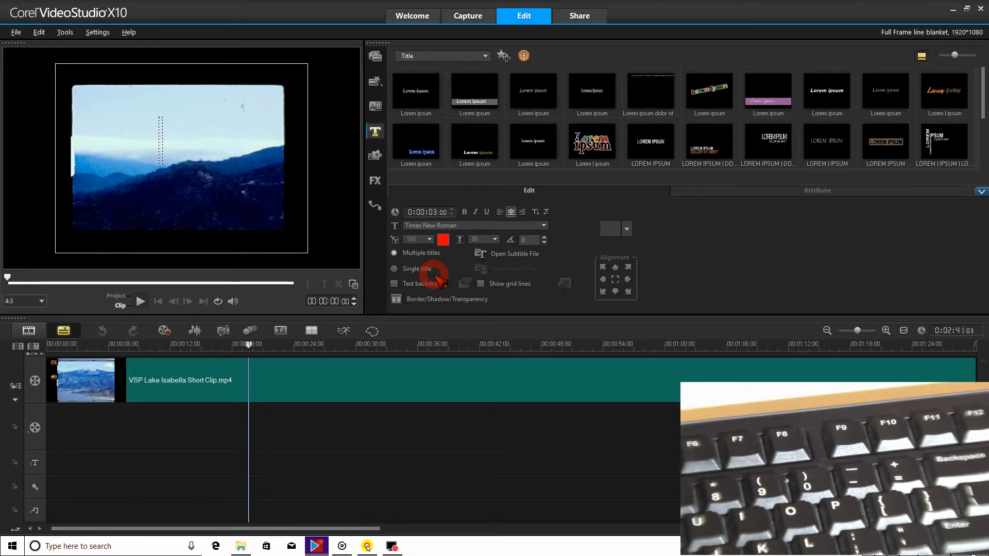
type("--")
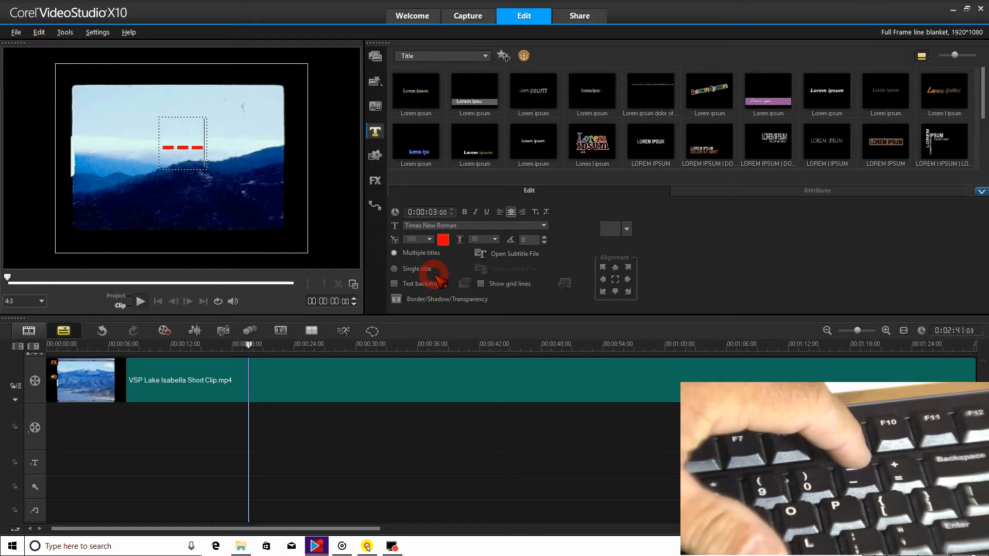
type("-")
key("BackSpace")
key("BackSpace")
key("BackSpace")
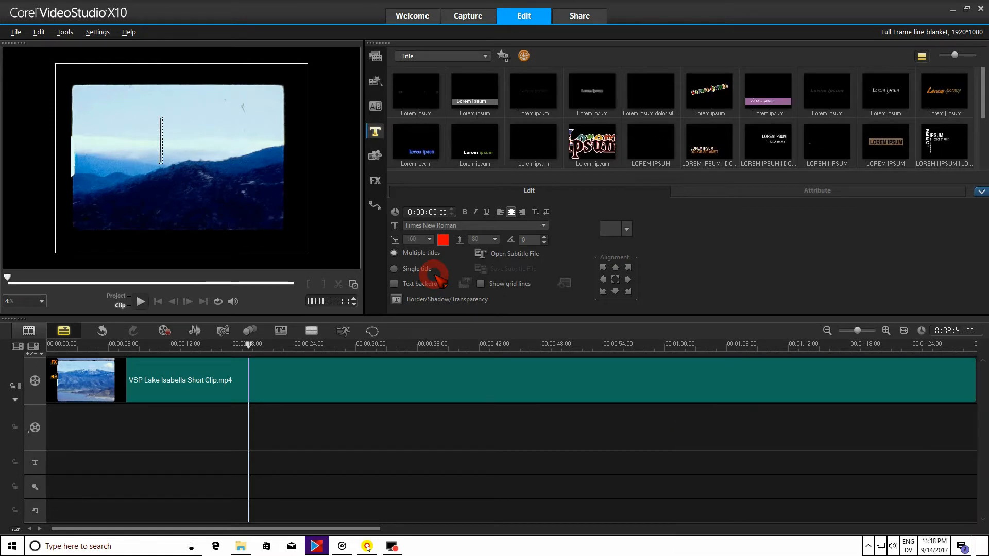
Enter a row of underscores as the title text to form a solid line, and turn on bold
key("shift")
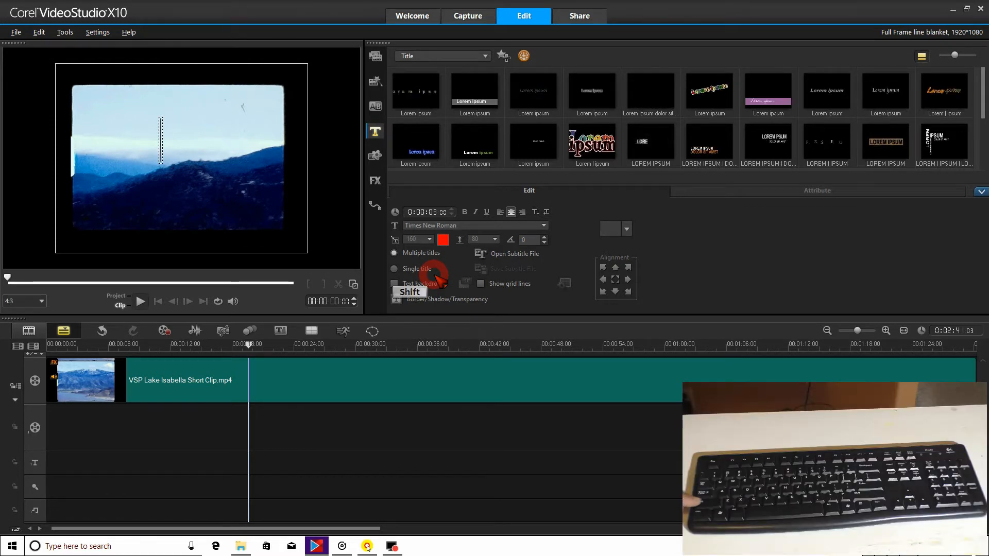
type("____")
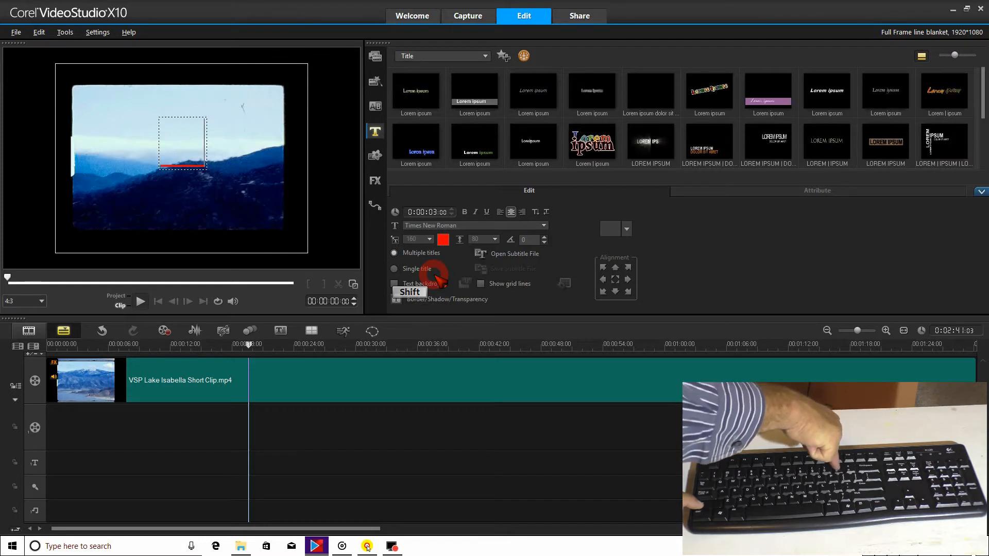
type("__")
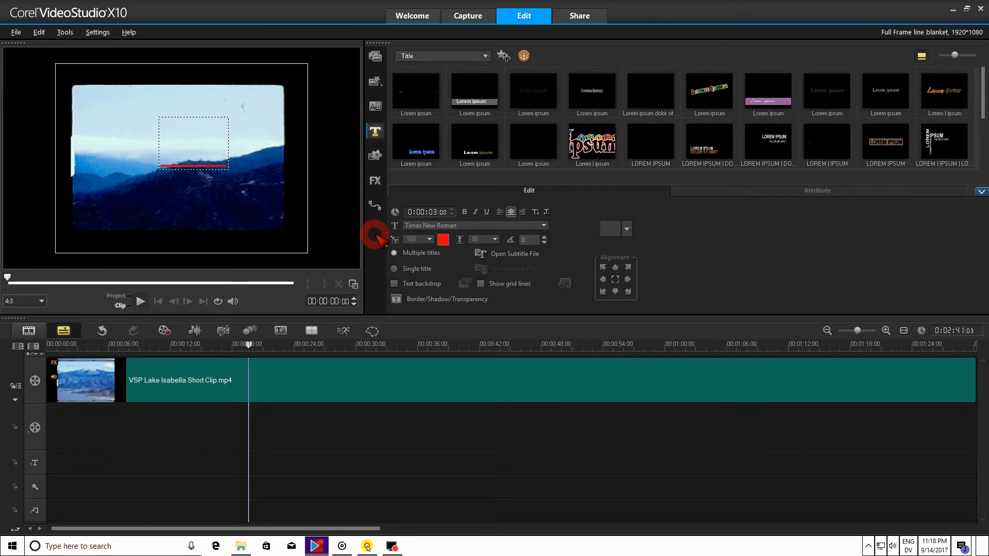
left_click(464, 212)
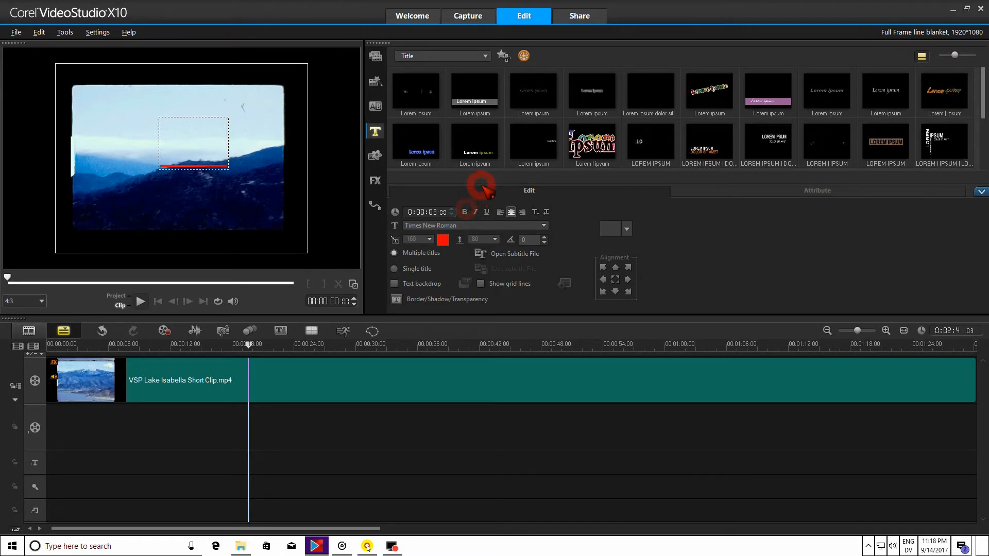
left_click(463, 211)
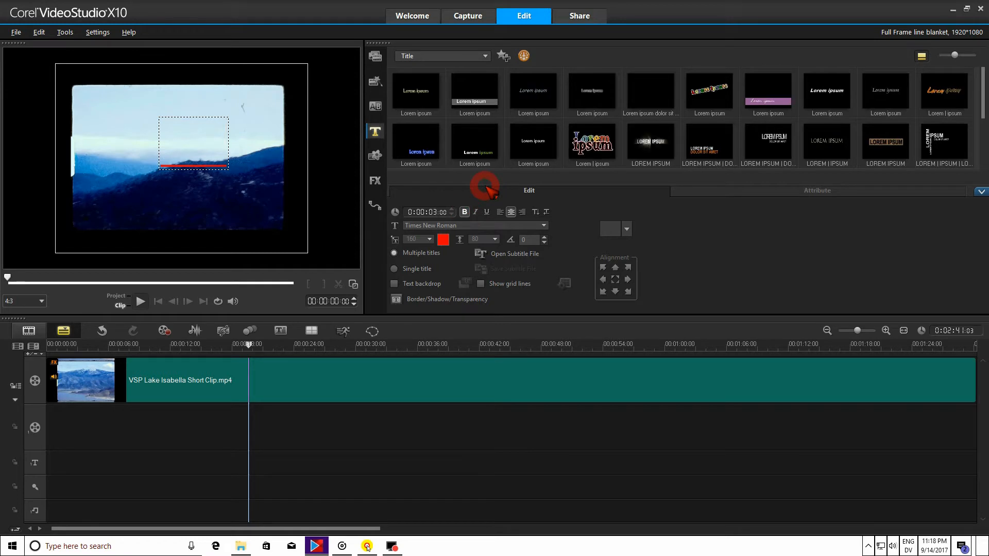
left_click(464, 211)
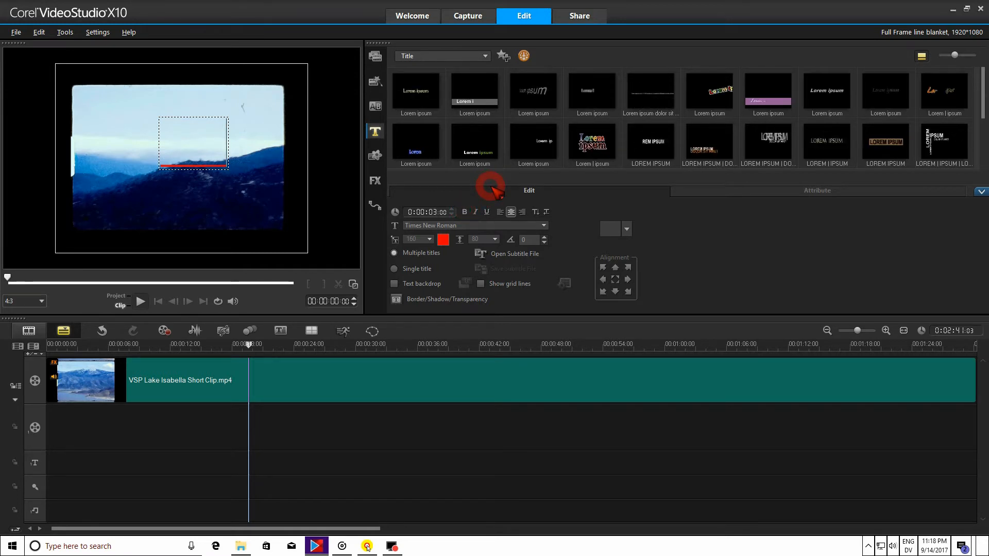
left_click(466, 208)
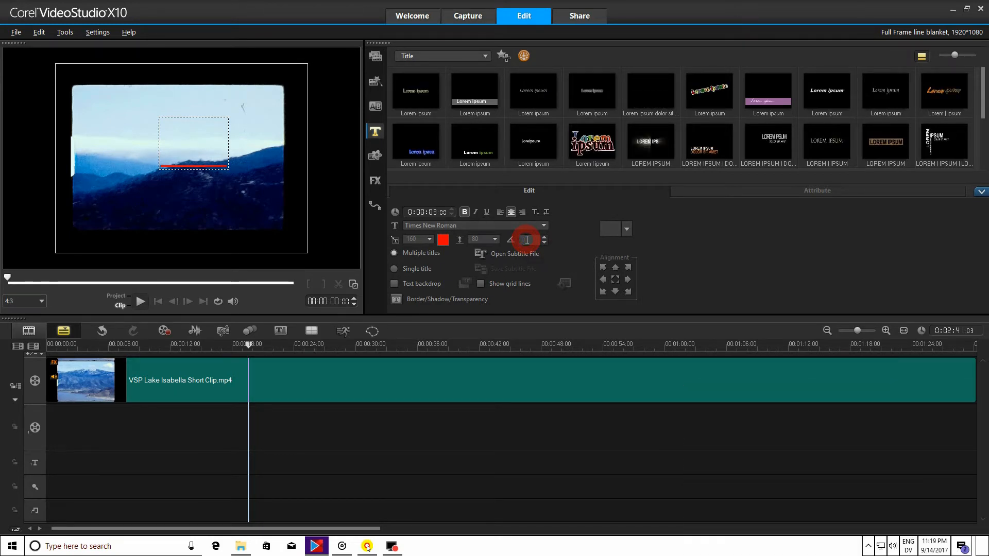
Rotate the underscore title by 90 degrees so that it forms a vertical line
type("9")
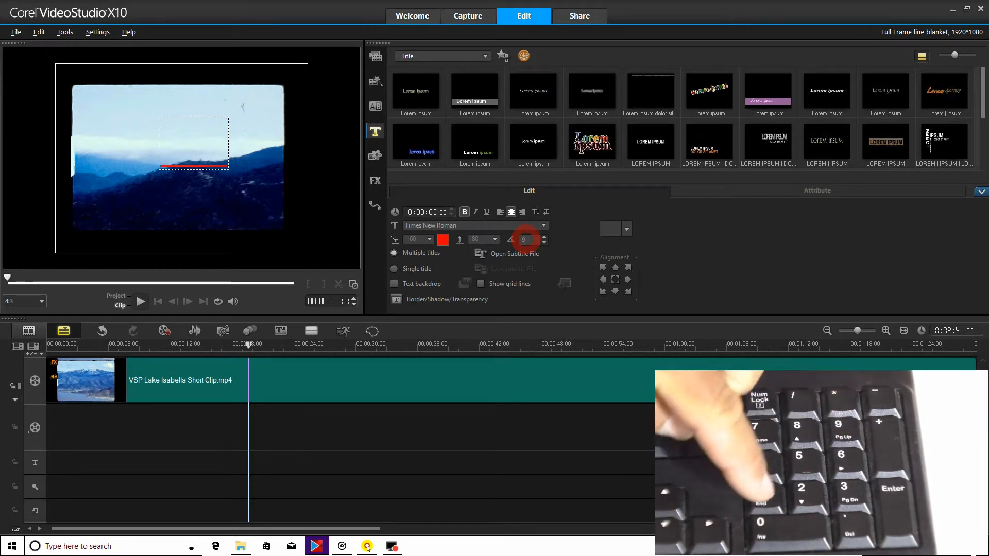
type("0")
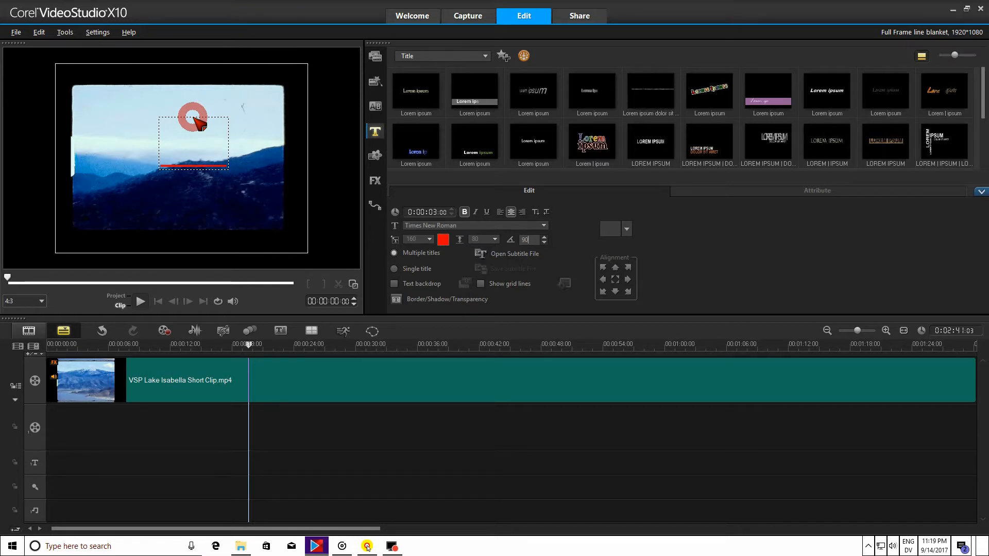
left_click(197, 123)
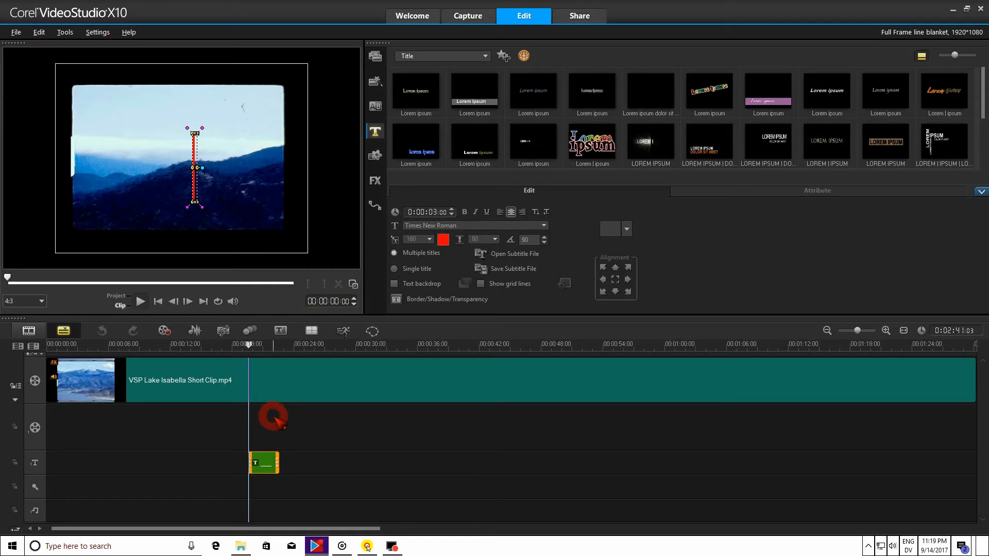
Move the line title to the start of the title track and extend its end to about 00:01:49, over the second clip
left_click(260, 458)
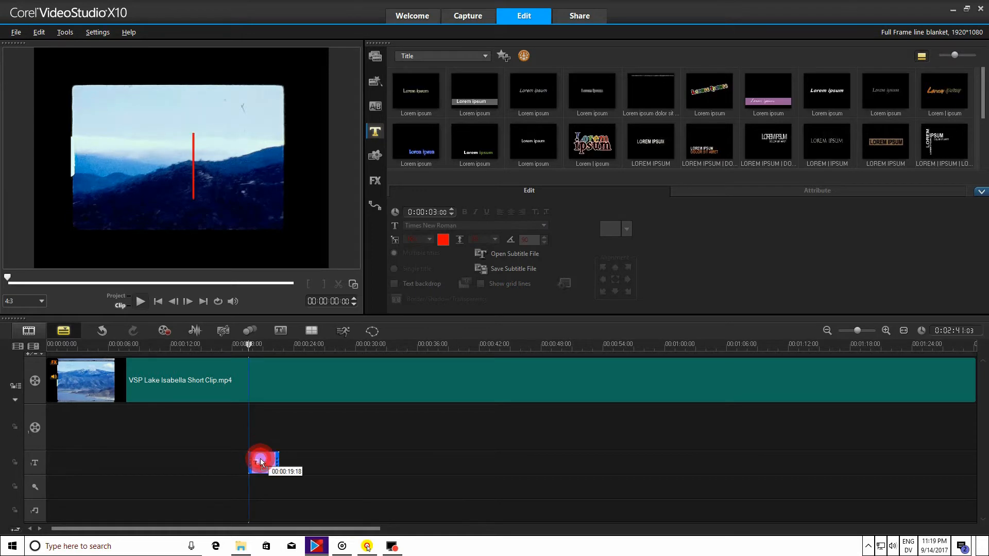
left_click_drag(260, 458, 51, 458)
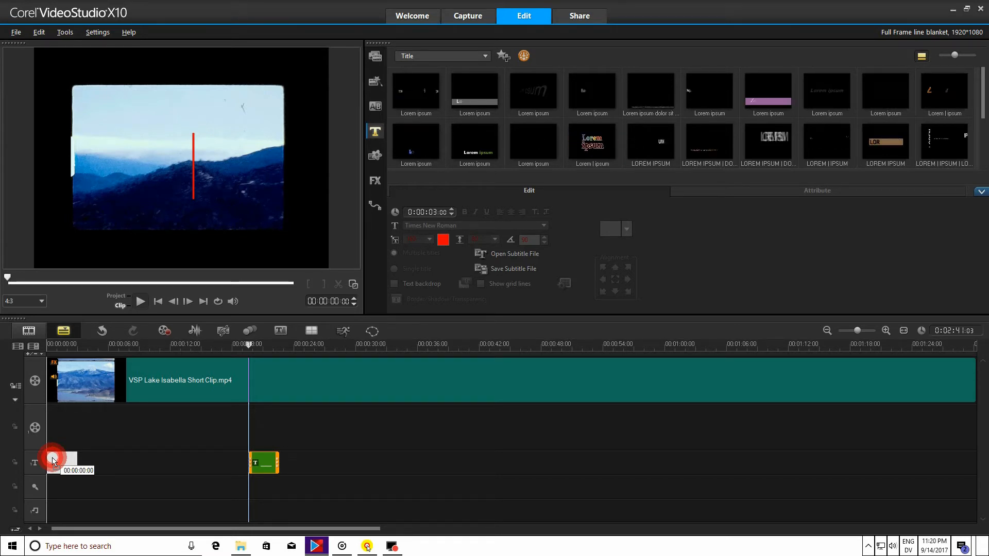
left_click_drag(54, 458, 55, 458)
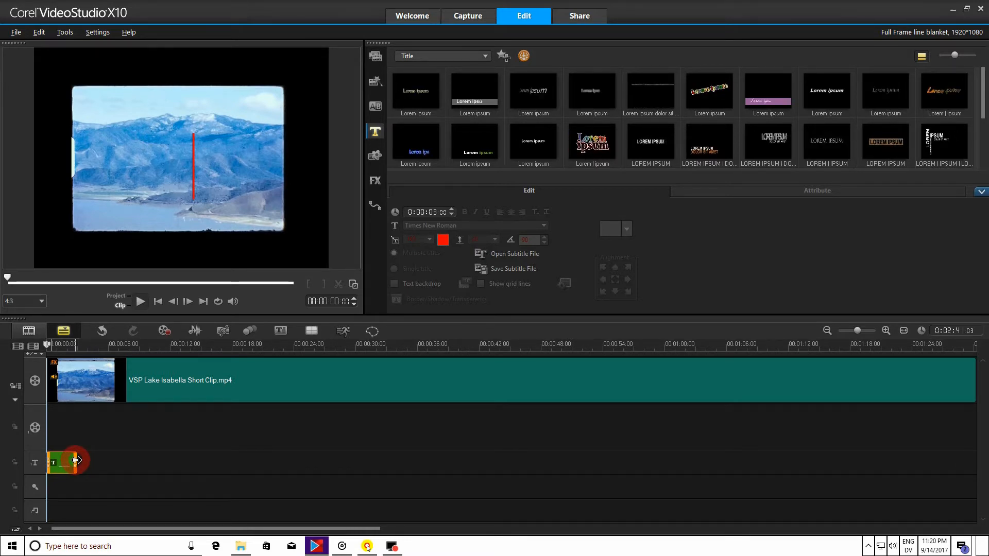
left_click_drag(76, 460, 770, 461)
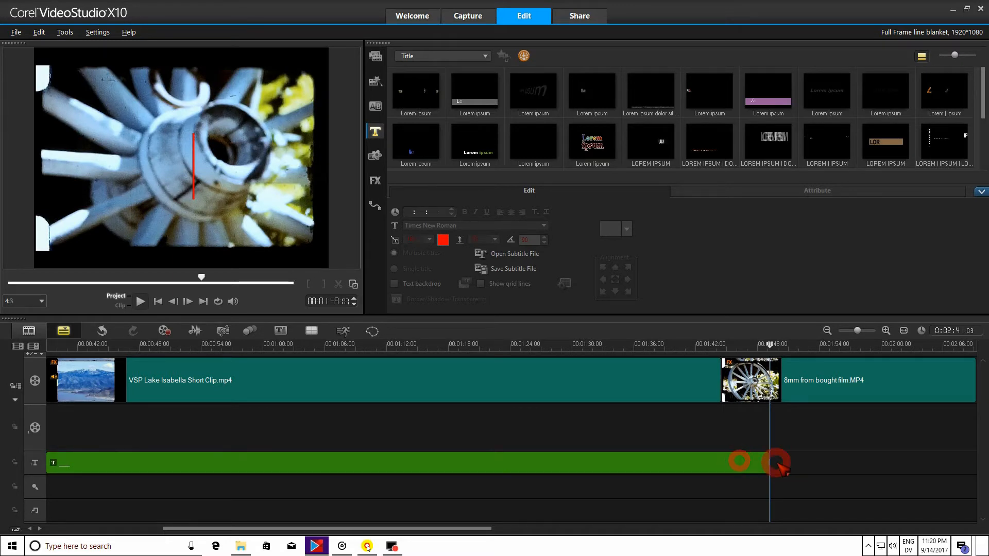
Shorten the line title so that it ends together with the first film clip, at about 00:01:44
left_click(766, 462)
left_click(767, 463)
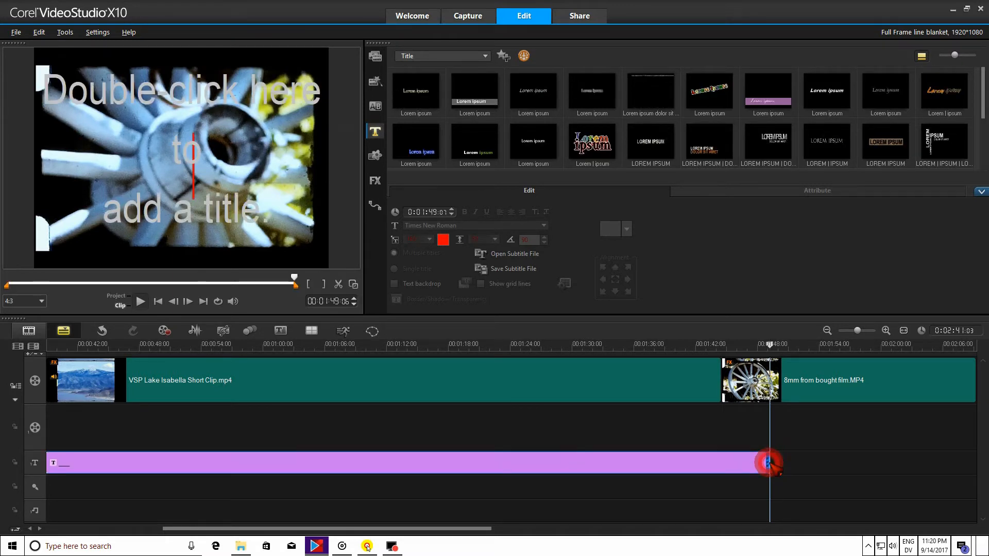
left_click_drag(768, 463, 721, 465)
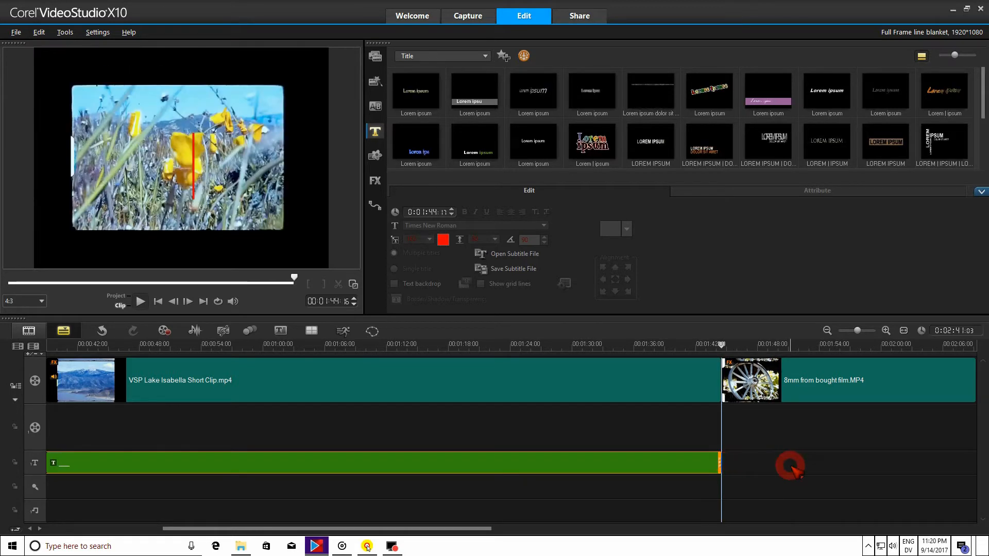
Open the line title for editing at the project start and move the line to the left side of the film picture
left_click(158, 302)
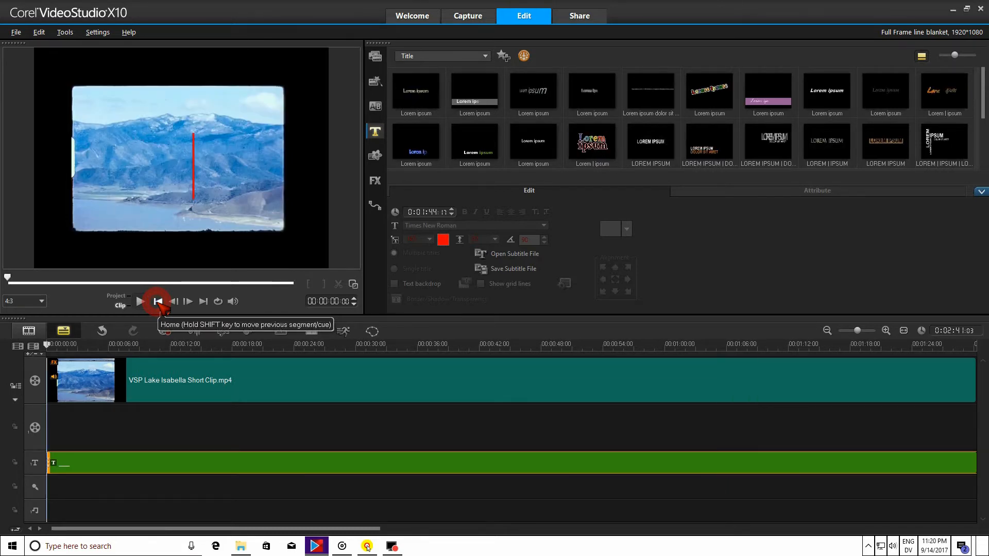
left_click(171, 461)
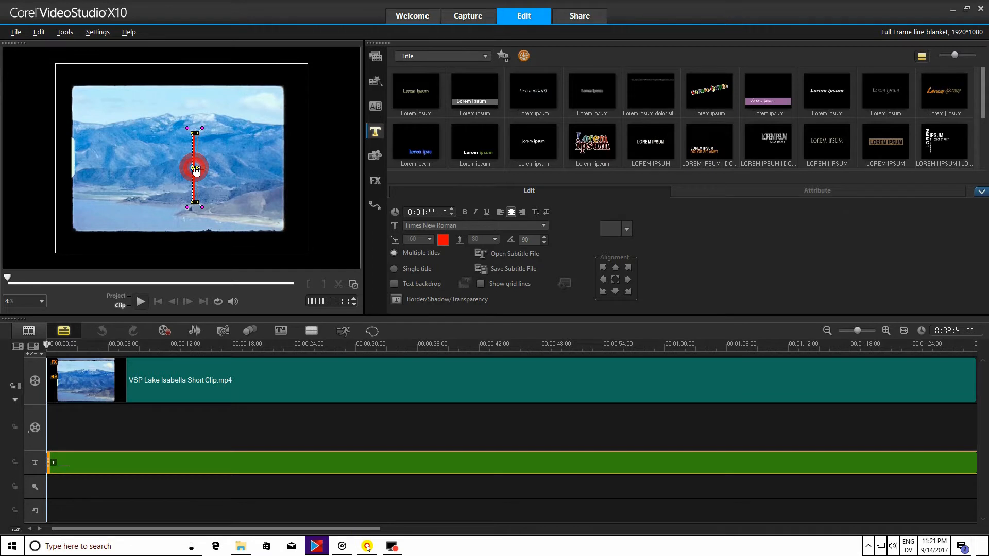
left_click_drag(195, 171, 86, 164)
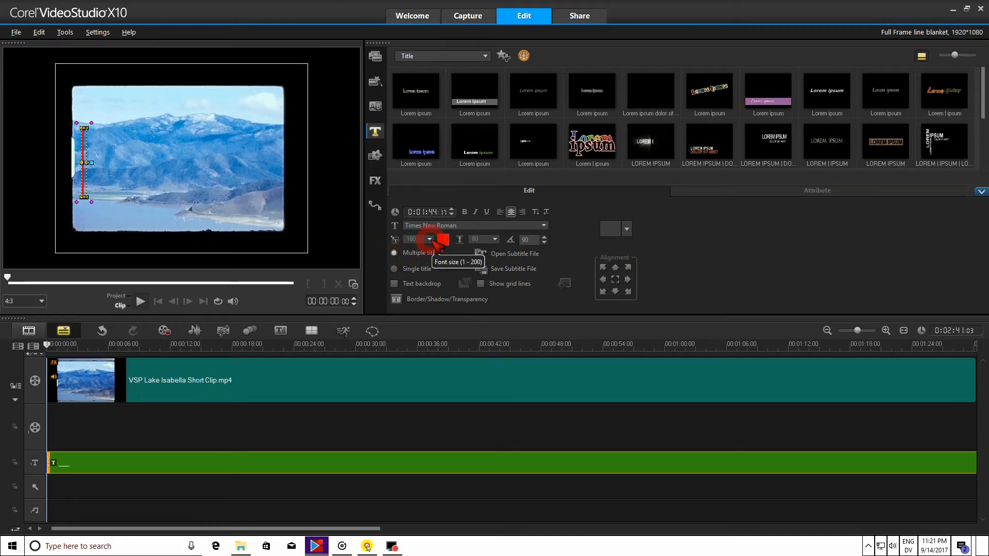
Set the line's font size to 75 and place it over the white notch on the film picture's left edge
left_click(429, 239)
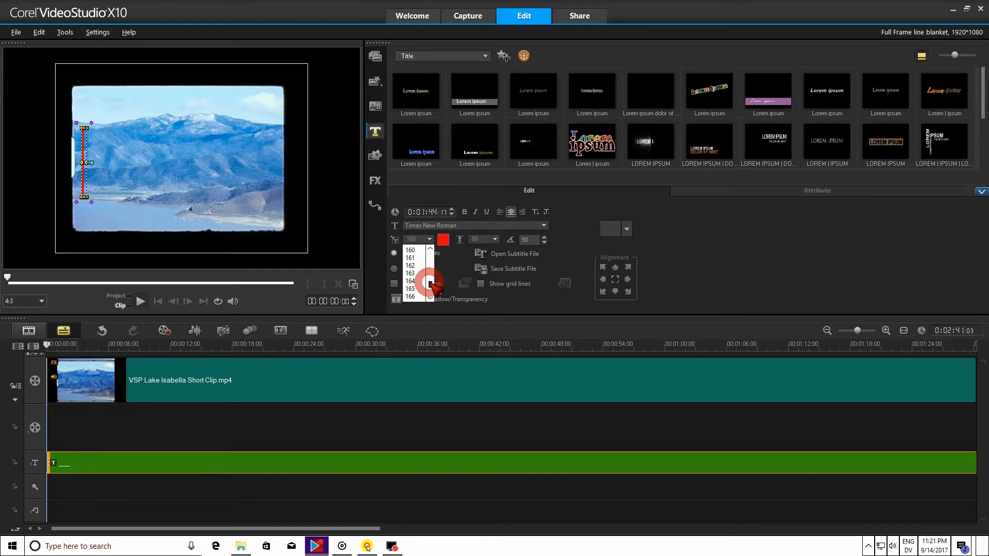
left_click_drag(429, 283, 430, 268)
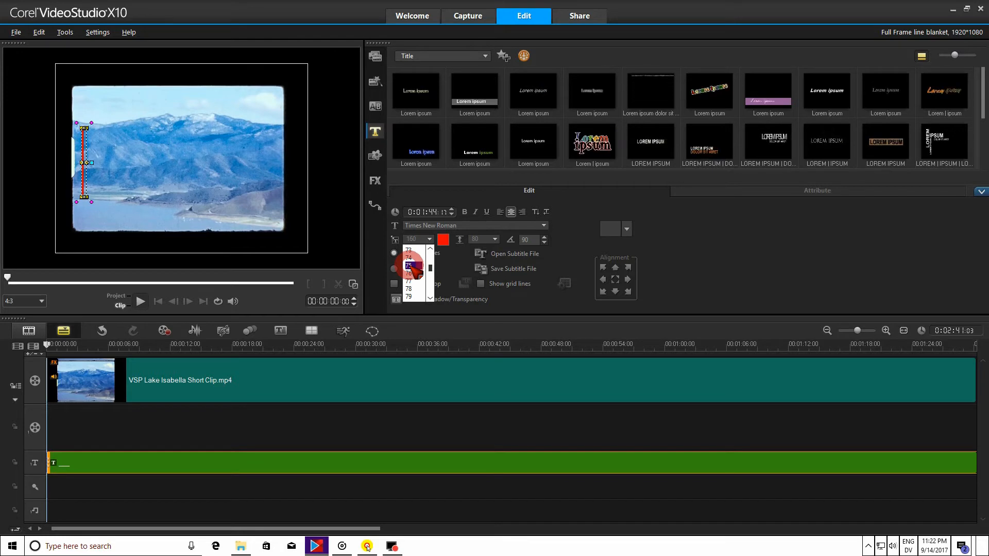
left_click(413, 266)
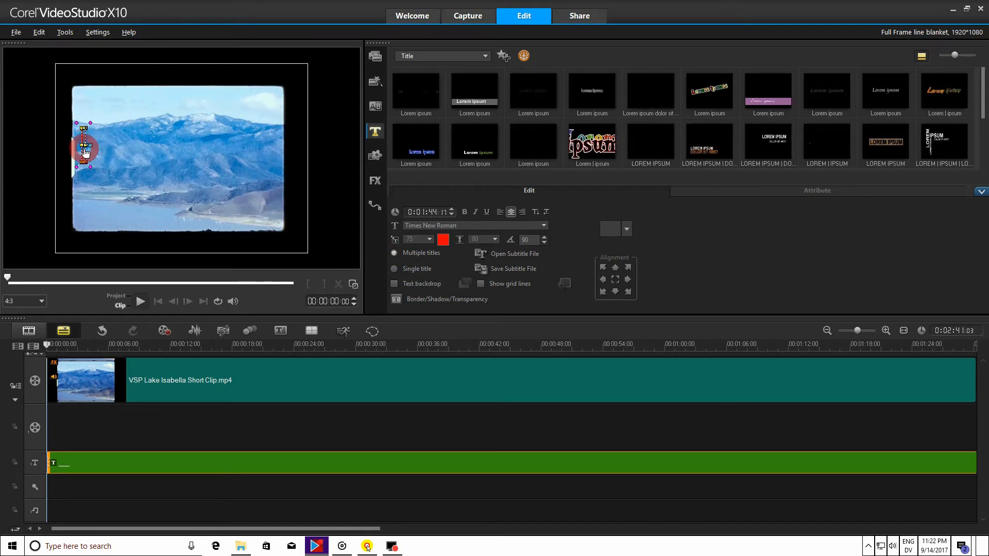
left_click_drag(86, 152, 75, 159)
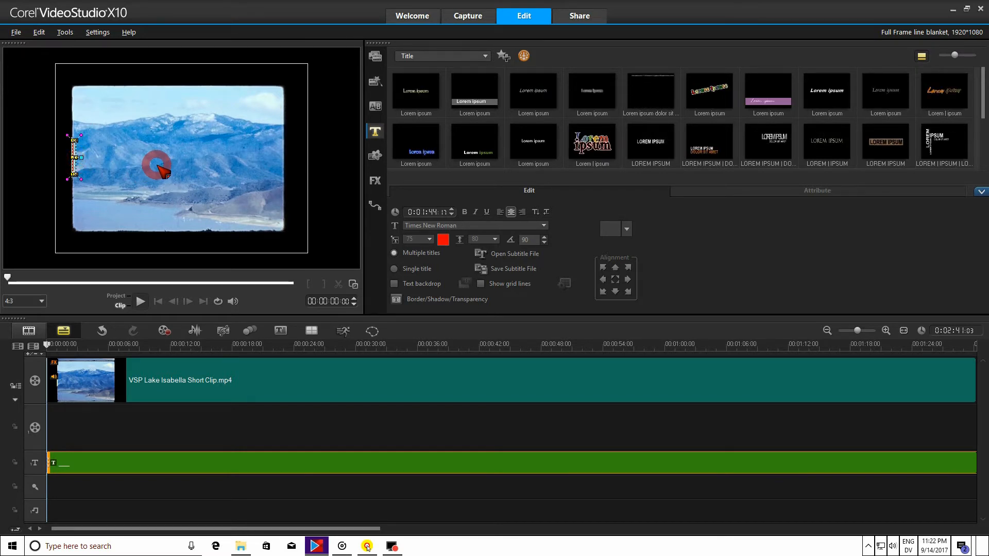
Set the border line colour of the line title to black
left_click(434, 303)
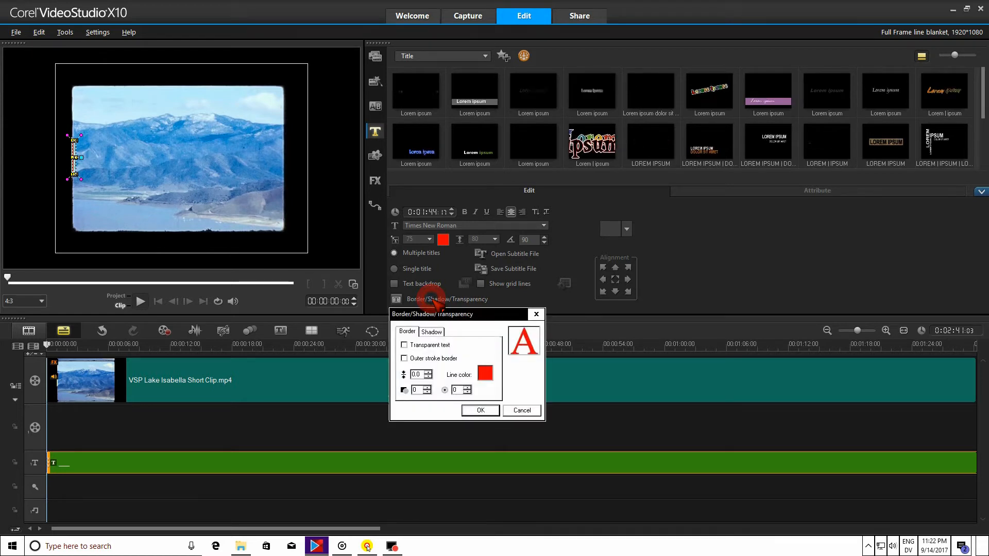
left_click(484, 377)
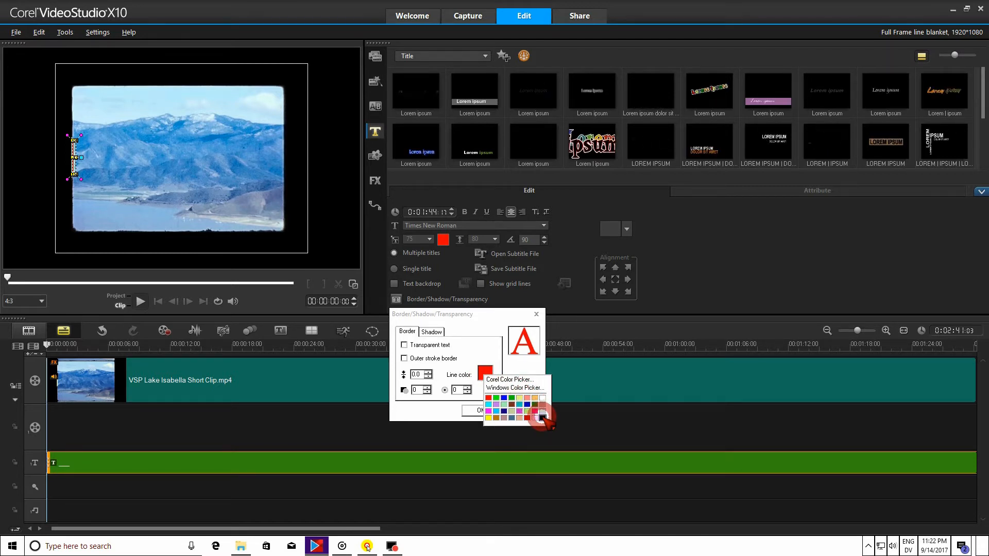
left_click(542, 418)
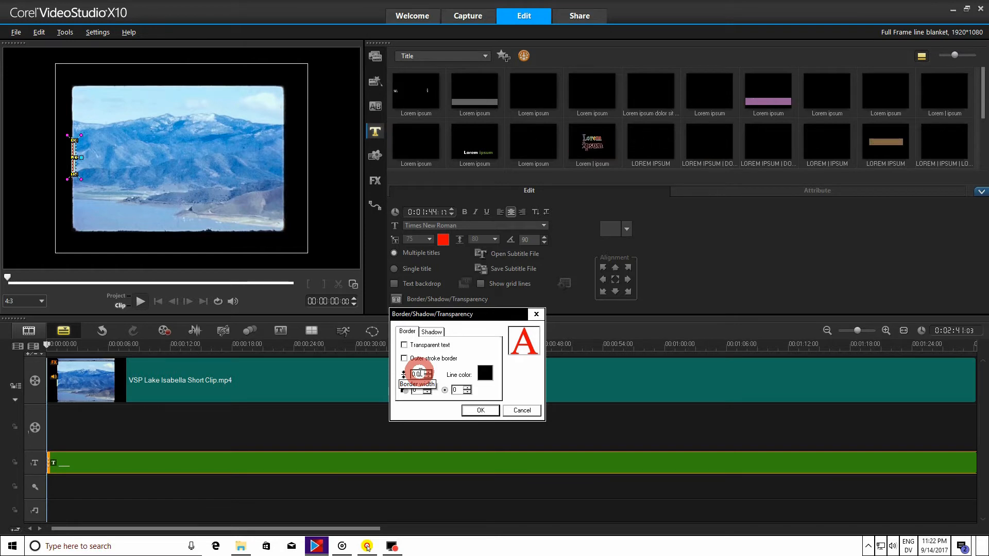
Set the title's border width to 65.0 and apply the border settings
double_click(420, 374)
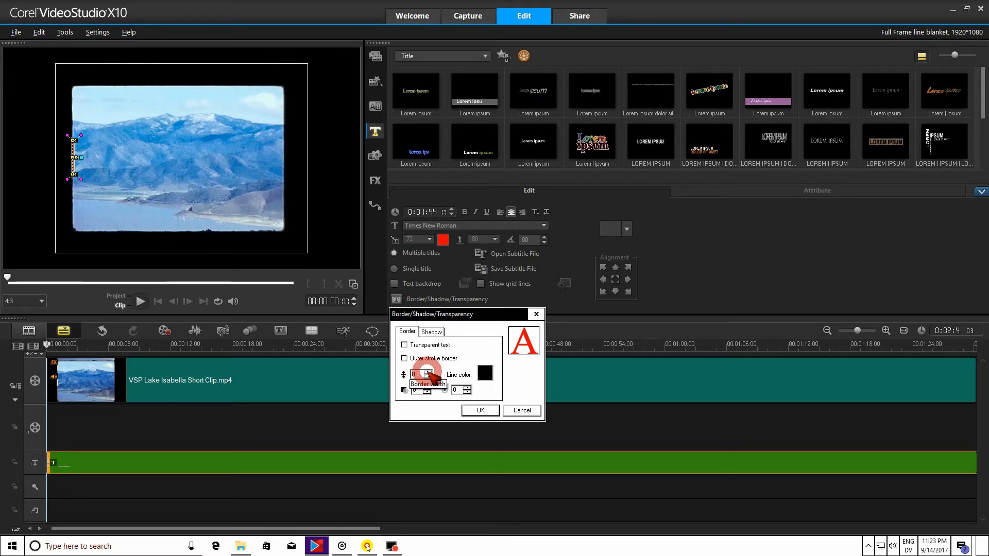
left_click(427, 372)
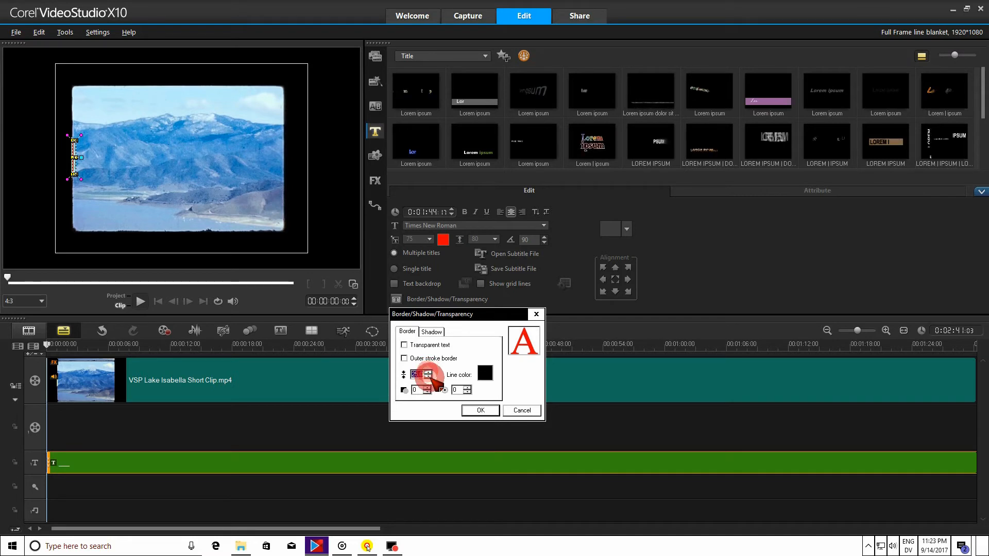
left_click(428, 377)
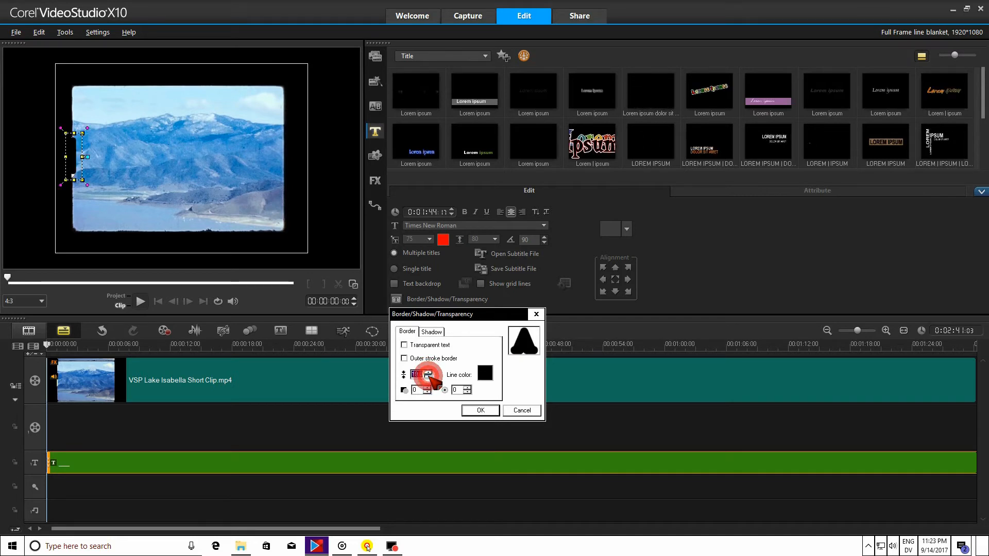
left_click(428, 377)
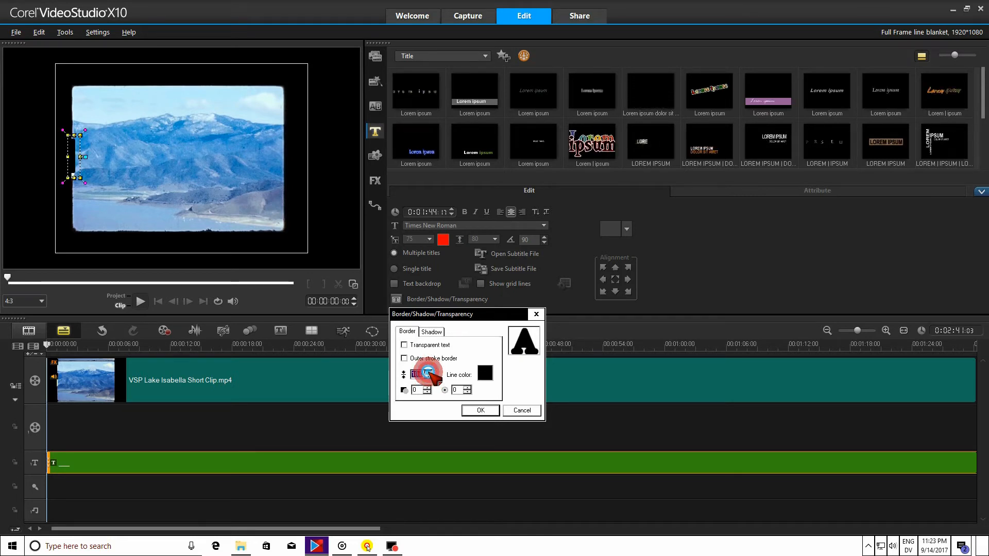
left_click(428, 372)
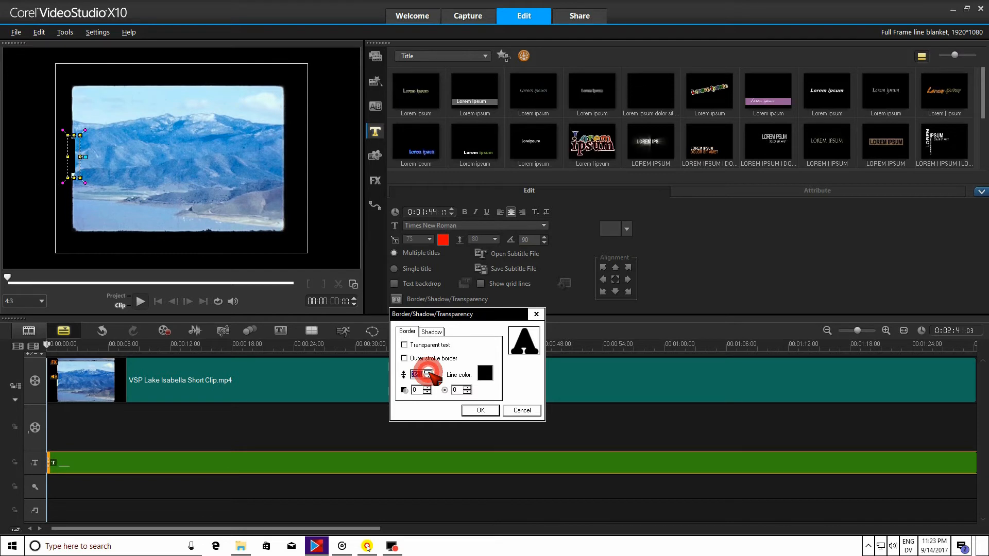
left_click(428, 372)
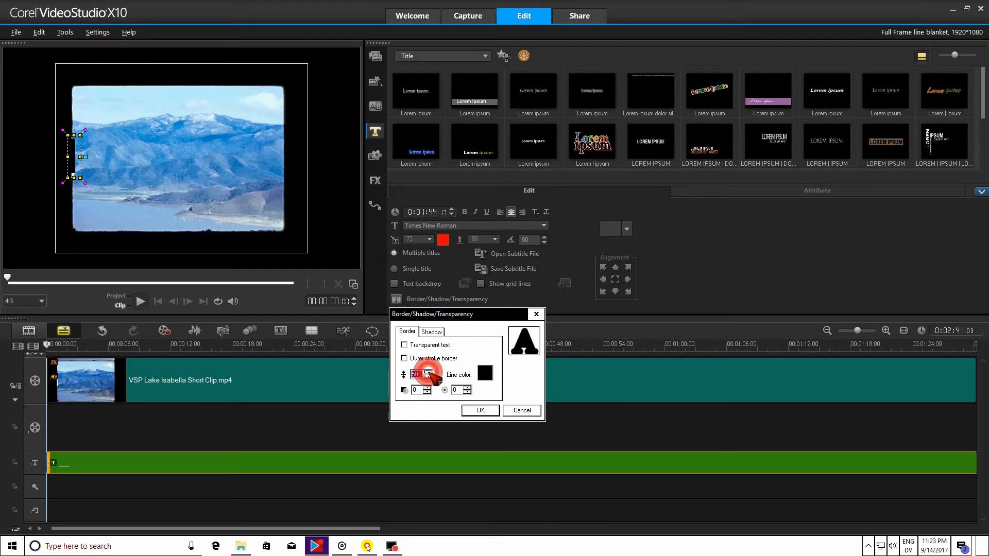
left_click(428, 372)
left_click(428, 372)
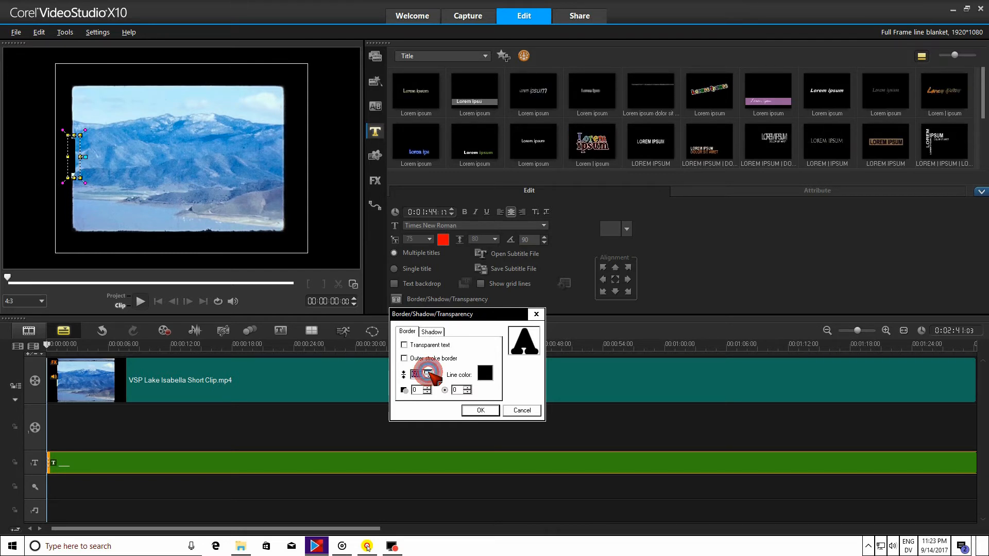
left_click(427, 372)
left_click(428, 372)
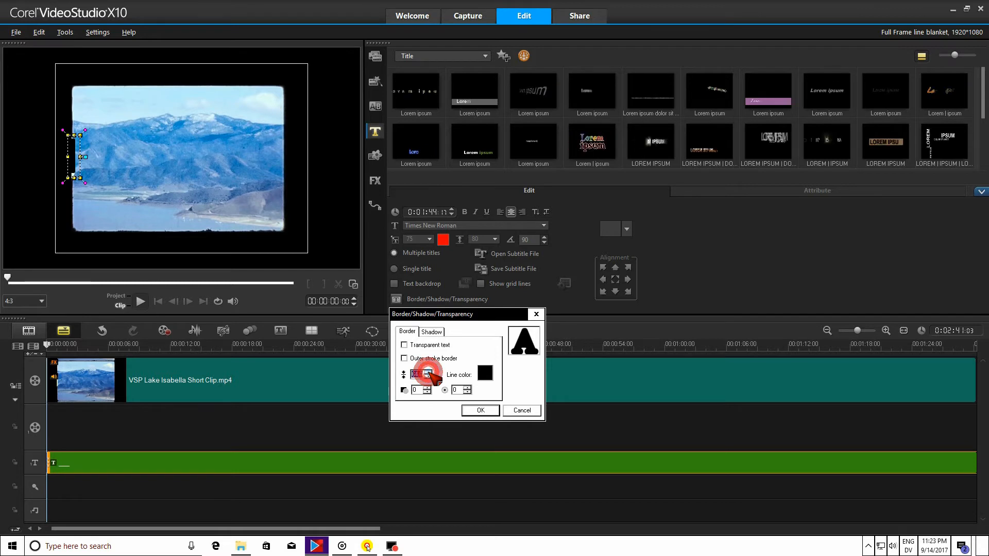
left_click(428, 373)
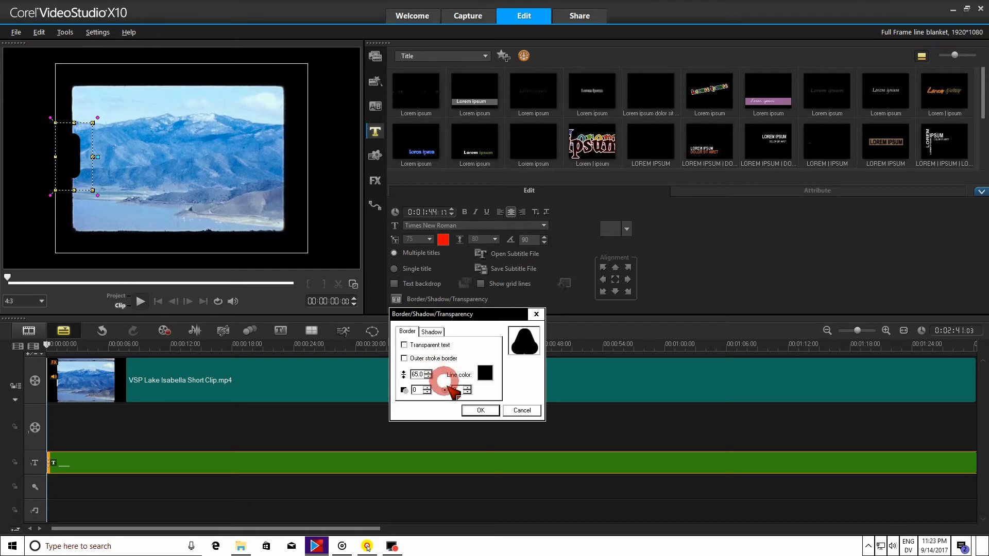
left_click(480, 410)
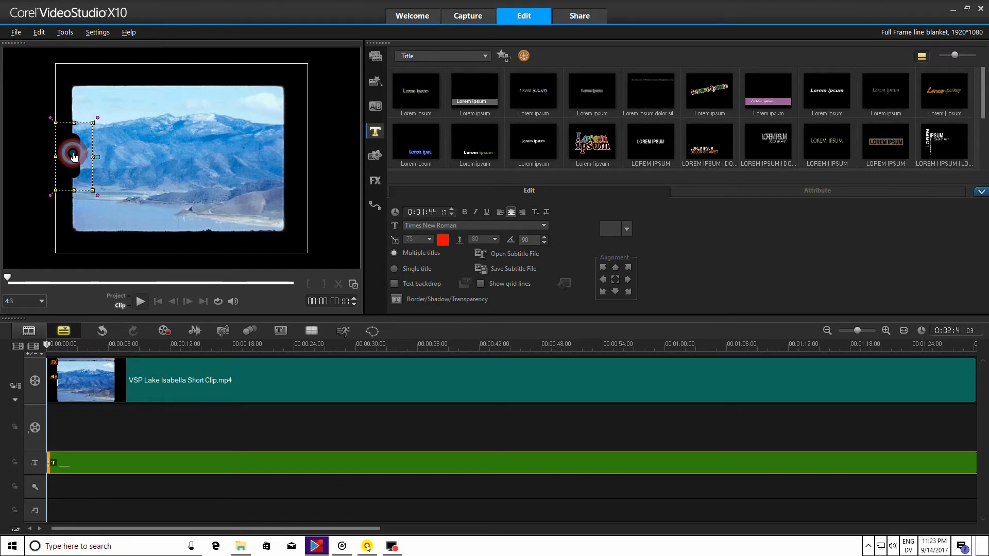
Nudge the black shape slightly outward from the film picture's left edge, and play the project from the start to check its coverage
mouse_move(75, 158)
left_mouse_down()
mouse_move(91, 156)
mouse_move(70, 159)
left_mouse_up()
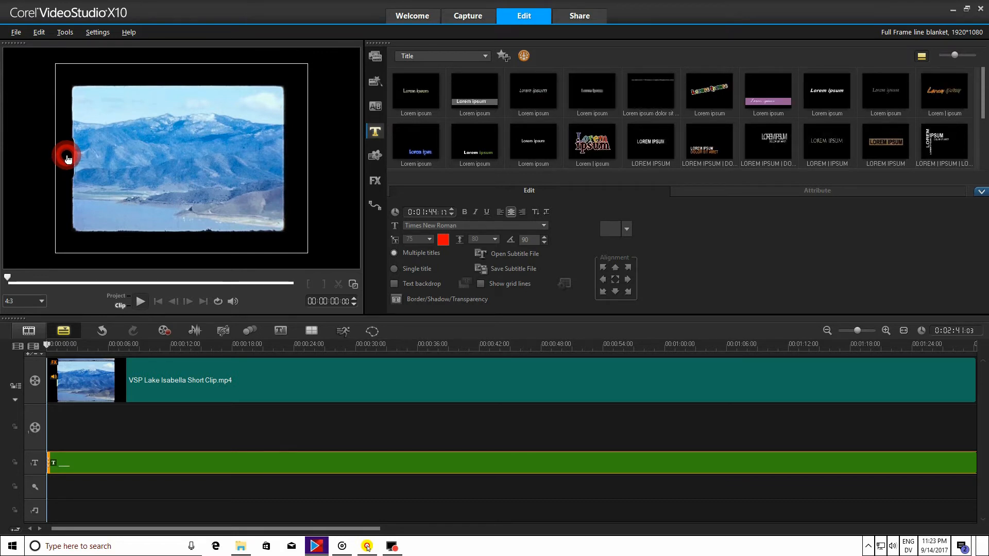
left_click_drag(66, 156, 66, 155)
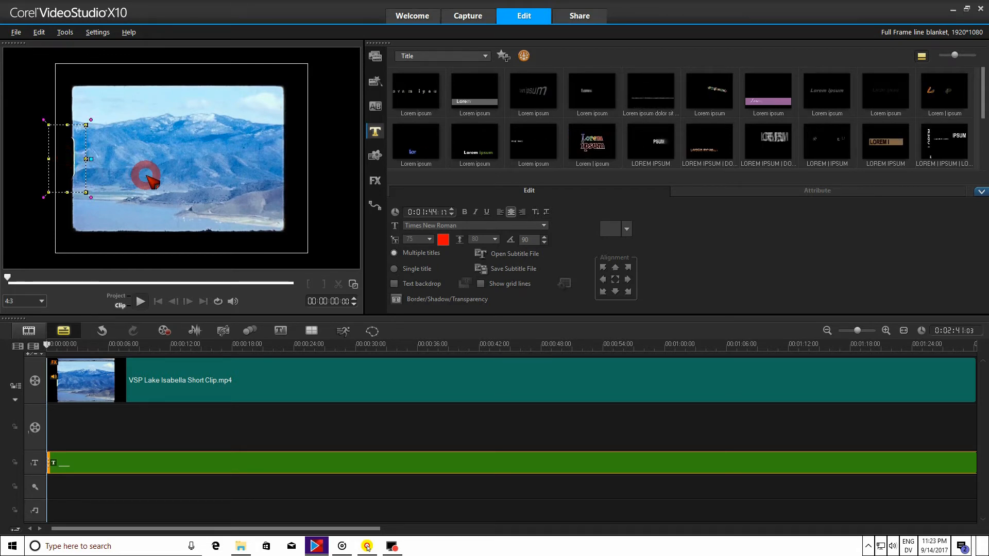
left_click(117, 297)
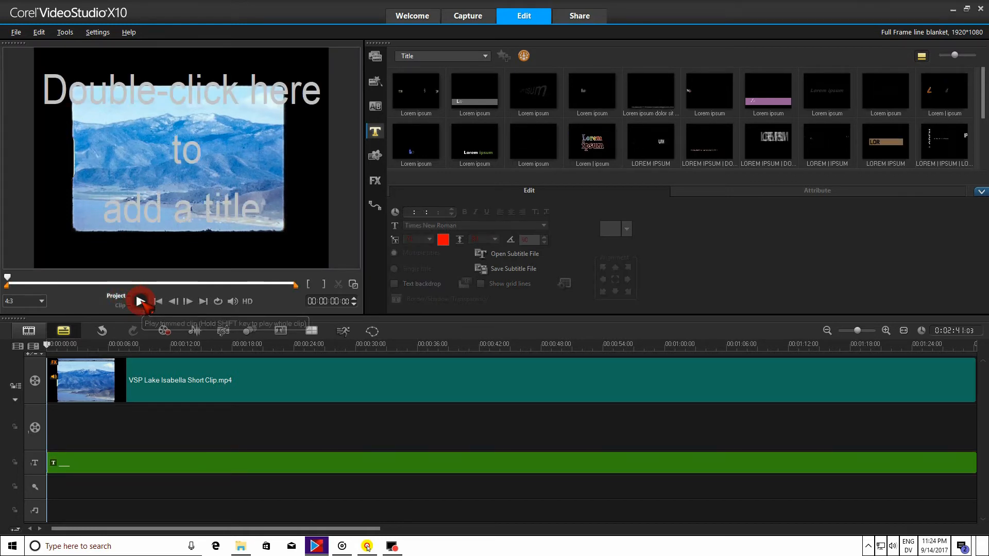
left_click(140, 301)
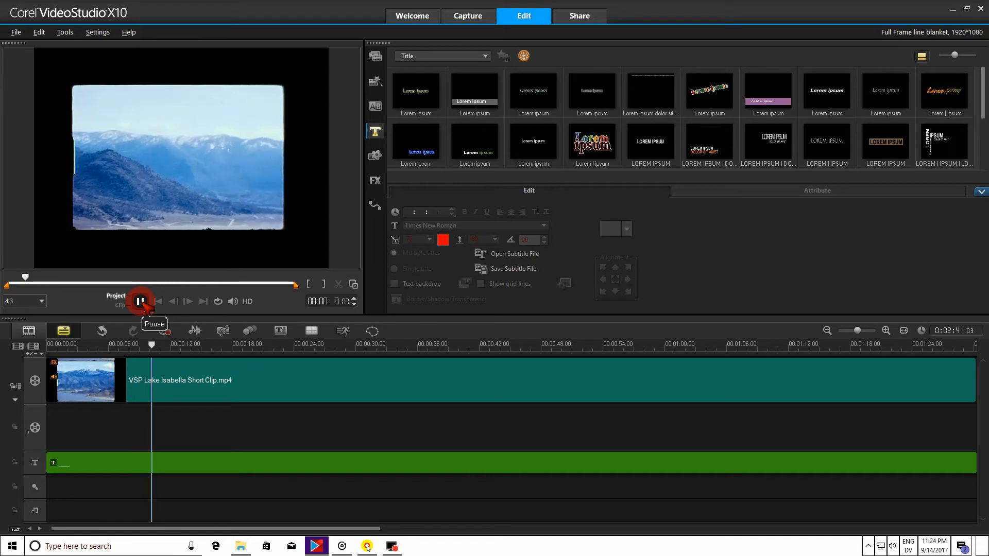
left_click(141, 302)
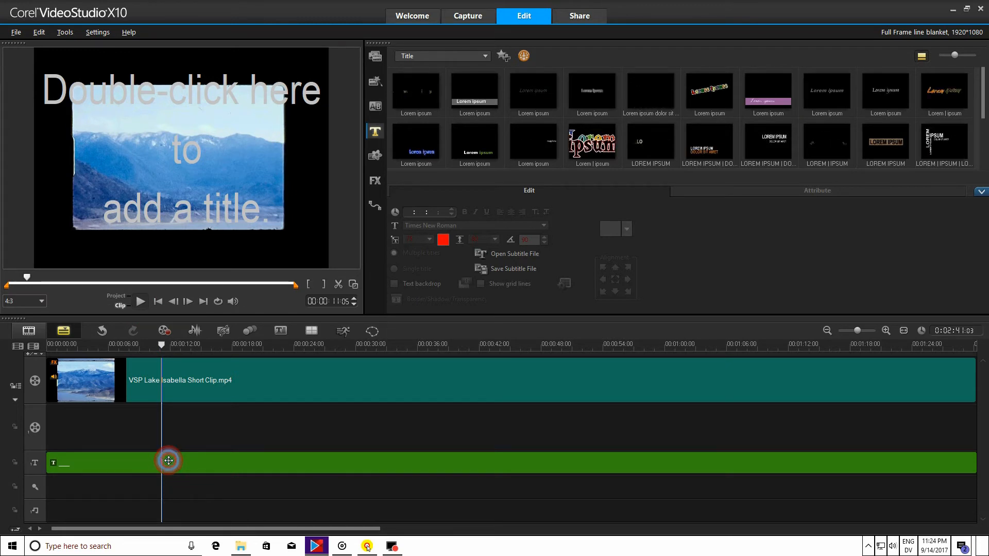
Reopen the line title at about 11 seconds and shift the black shape slightly inward to cover the white notch on the picture's left edge
left_click(168, 460)
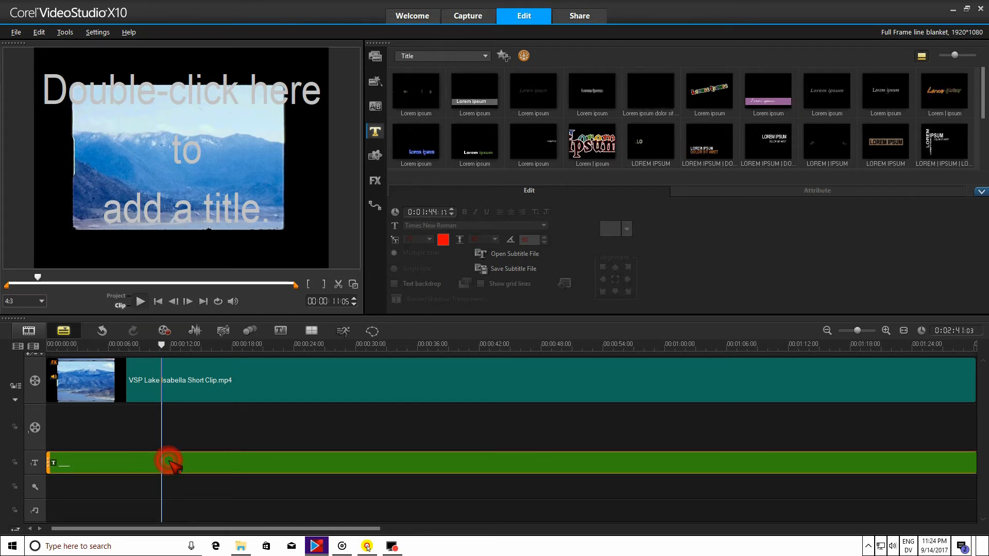
double_click(169, 460)
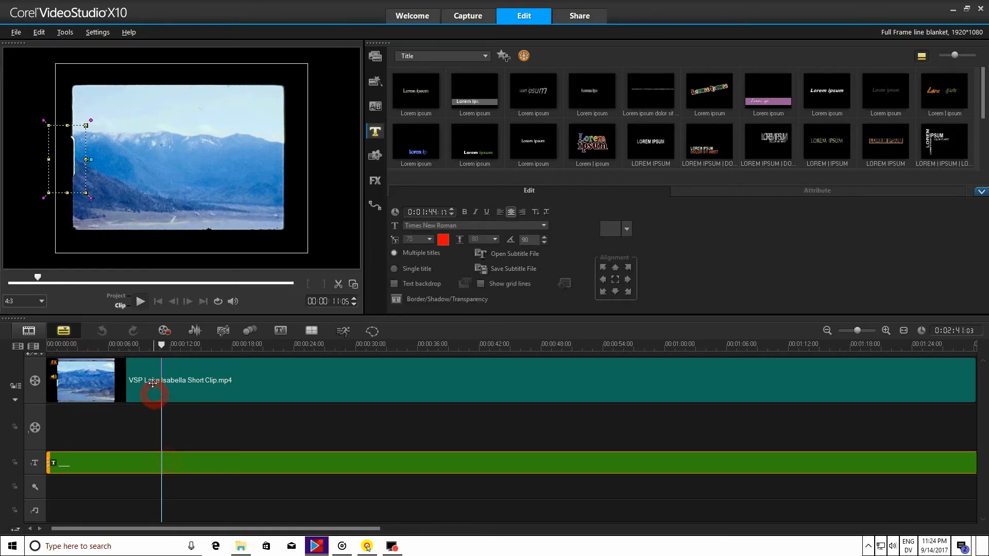
left_click(69, 157)
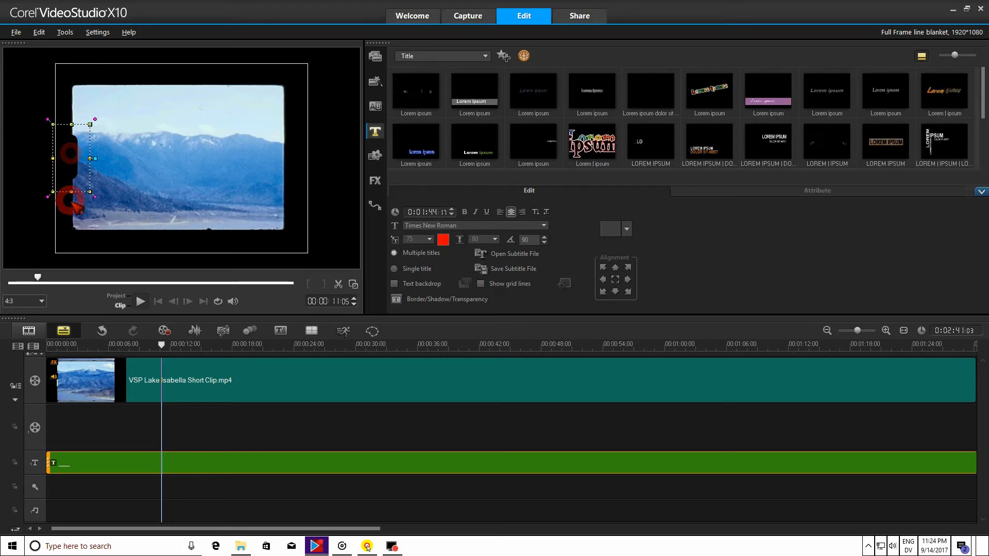
Play the project to check the mask along the picture's left edge, and jump to the end of the line title
left_click(116, 296)
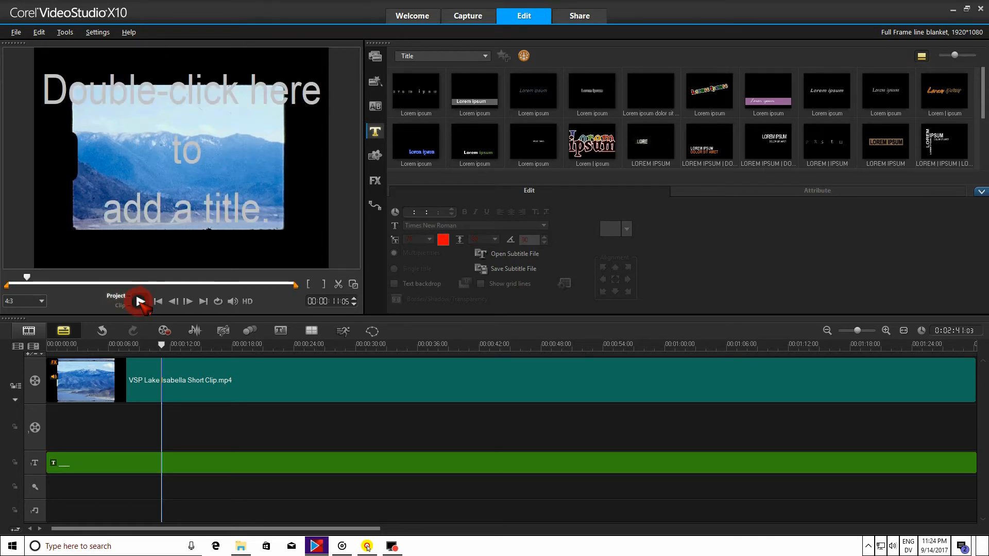
left_click(139, 302)
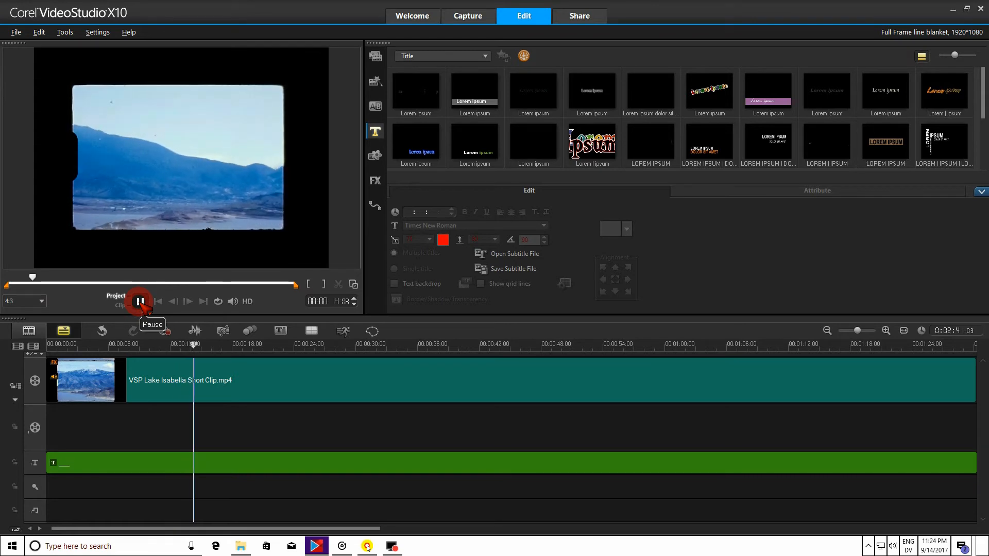
left_click(140, 301)
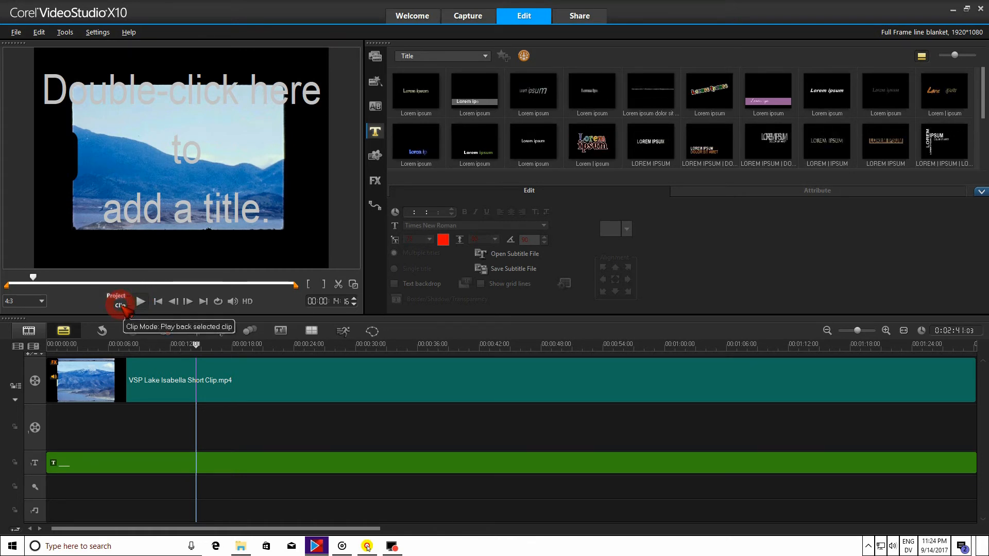
left_click(123, 306)
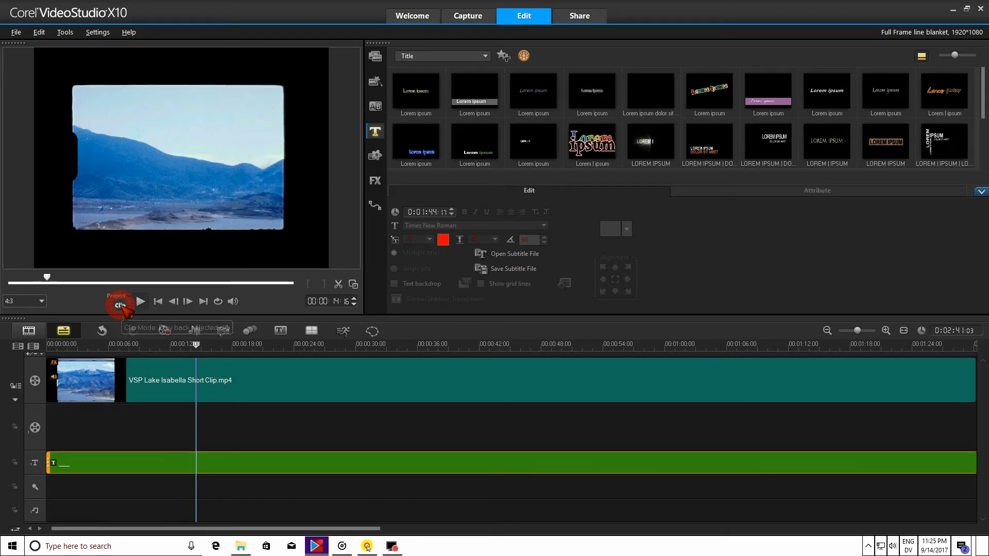
left_click(204, 301)
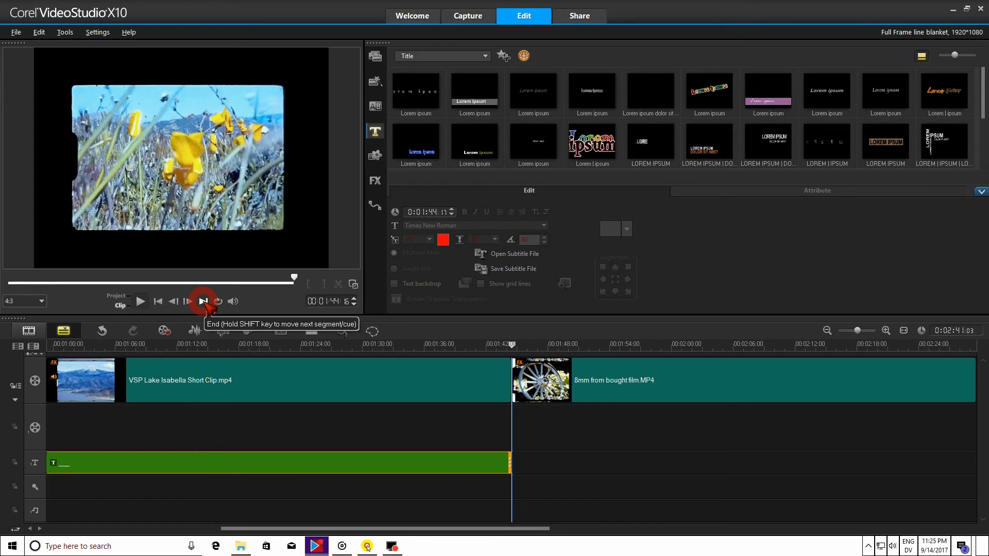
Copy the line title and paste the copy directly after it on the same title track, starting under the second film clip
right_click(295, 461)
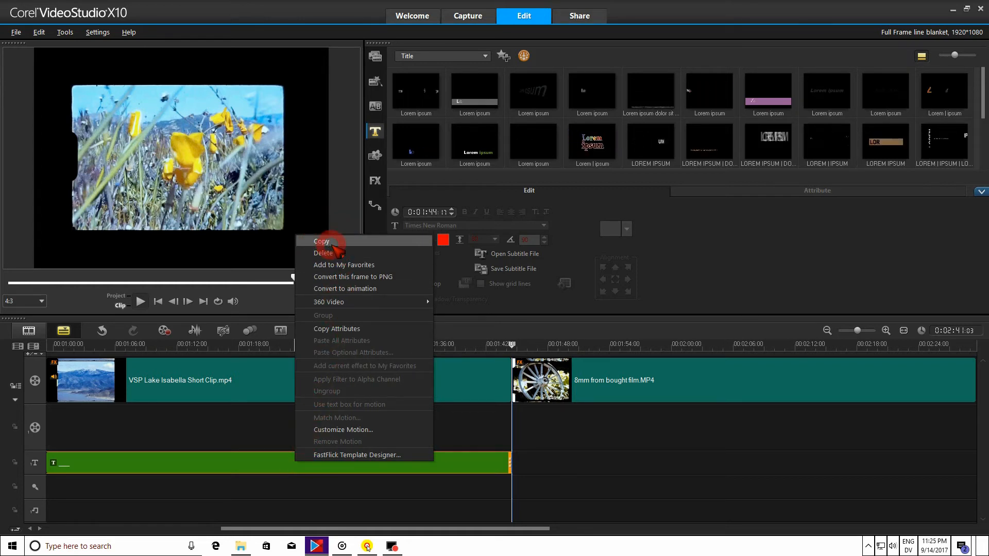
right_click(264, 460)
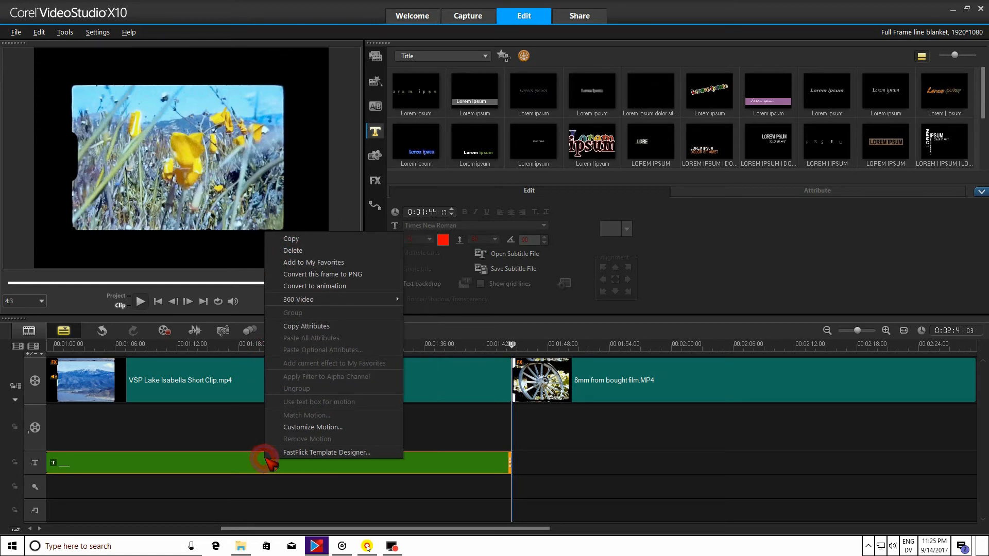
left_click(289, 239)
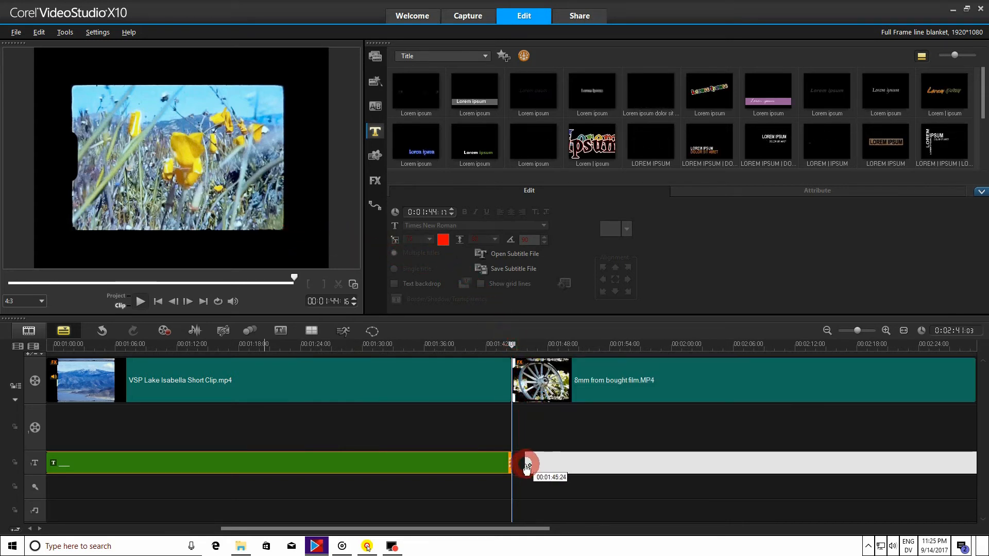
left_click(519, 469)
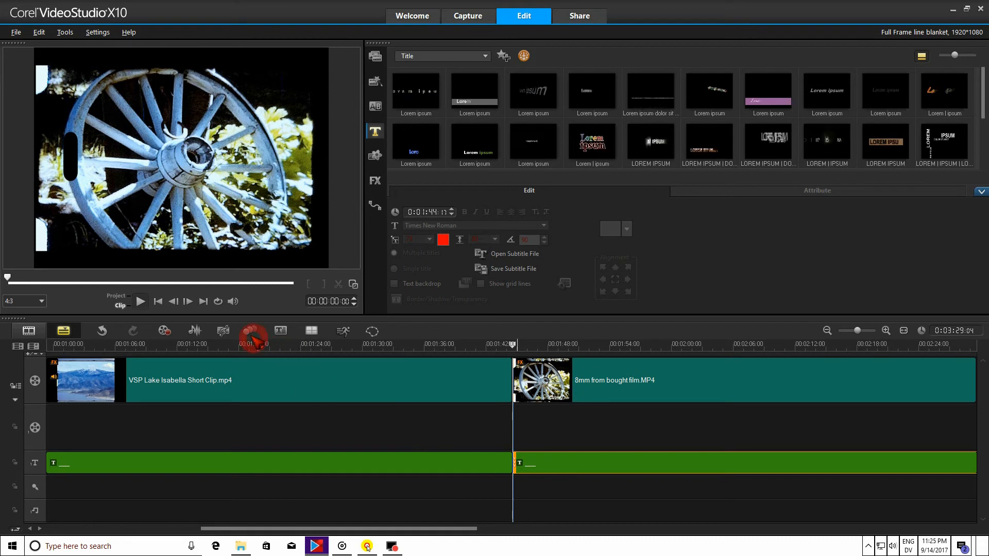
Trim the end of the pasted line title back to the end of the 8mm from bought film.MP4 clip, for a duration of 0:00:56:16
left_click(203, 301)
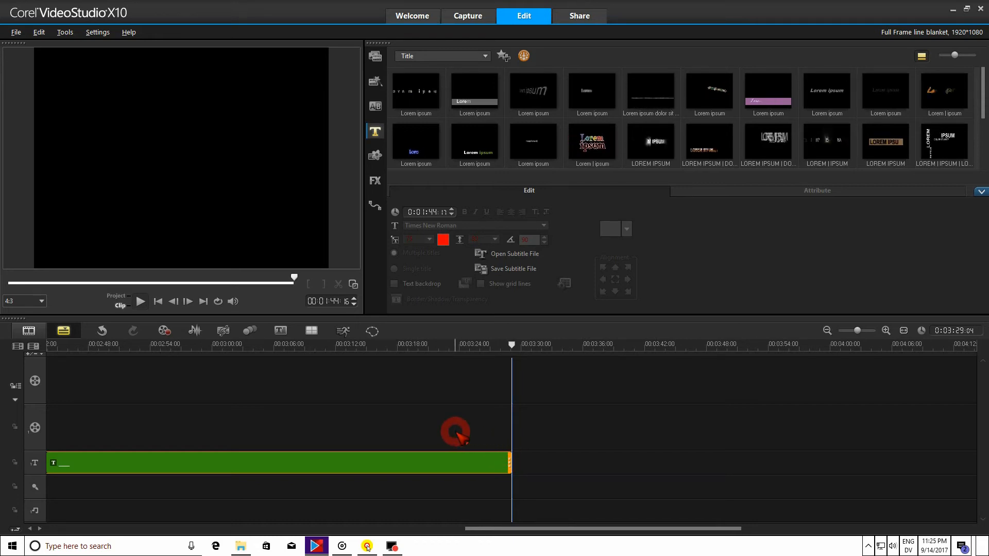
left_click(512, 460)
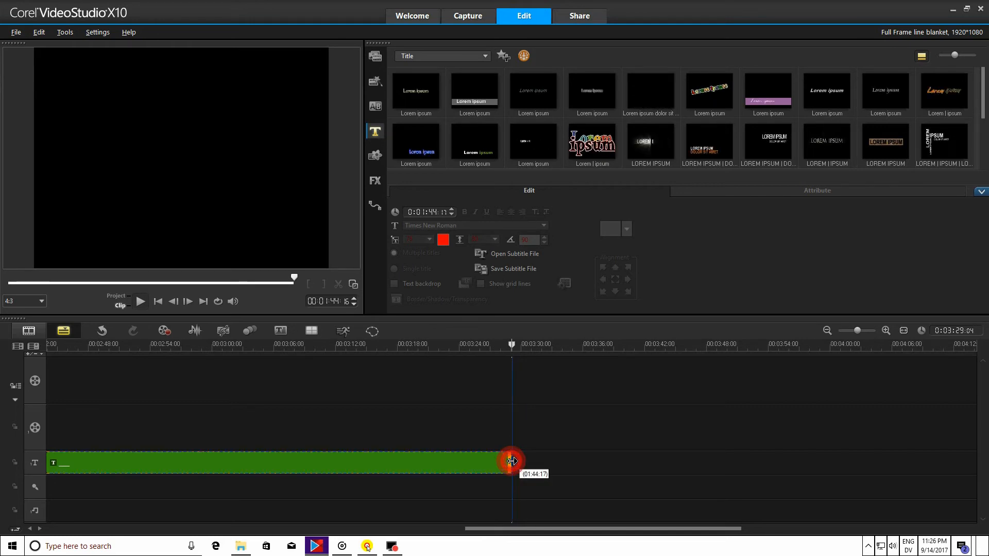
mouse_move(511, 461)
left_mouse_down()
mouse_move(53, 448)
mouse_move(173, 454)
left_mouse_up()
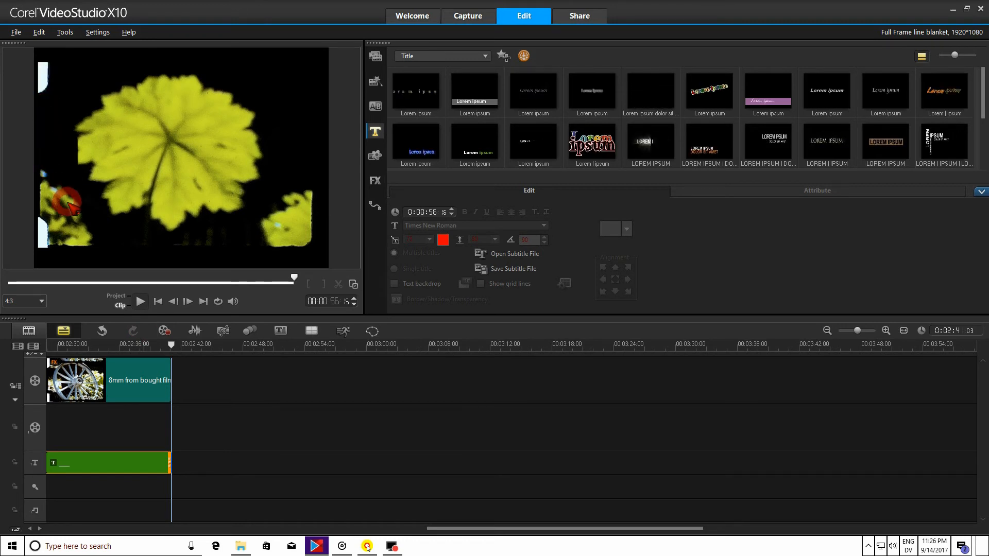
Set the second line title's border width to 75.0 and move its black shape over the upper white notch on the picture's left edge
left_click(156, 301)
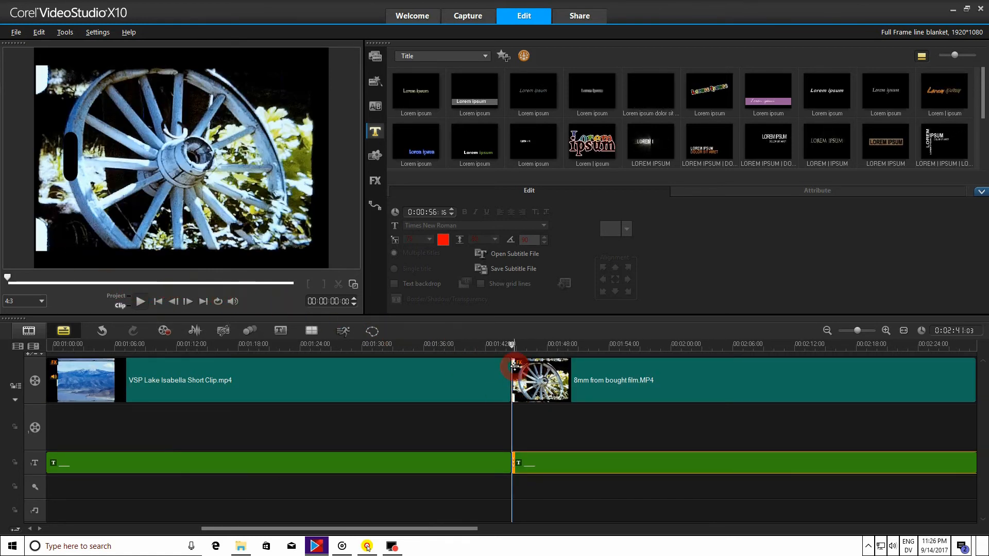
left_click(560, 461)
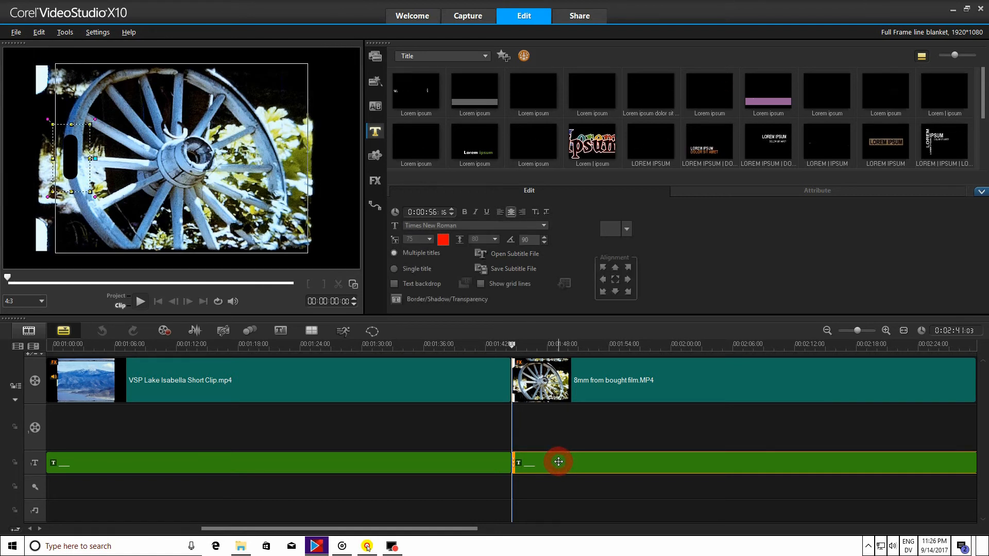
left_click(412, 300)
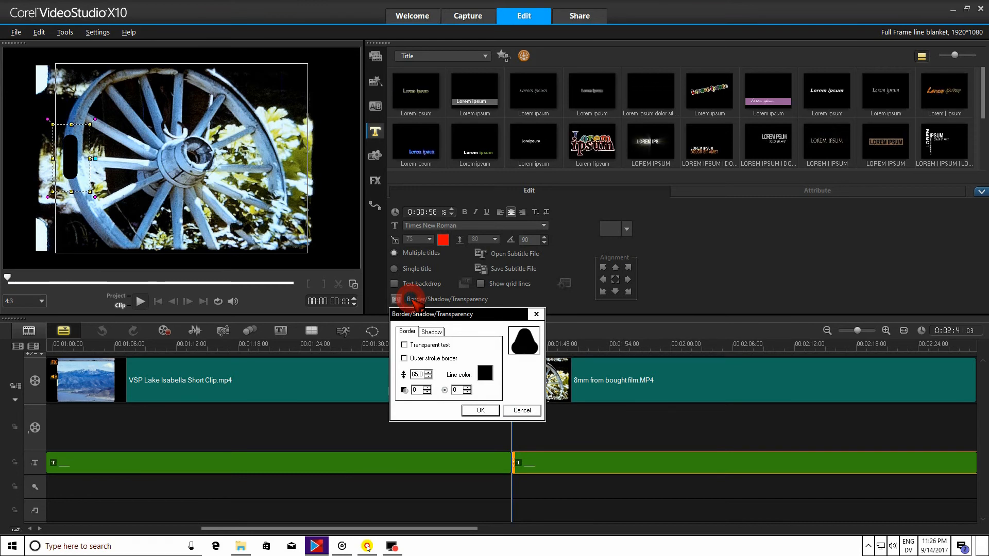
left_click(427, 372)
left_click(427, 372)
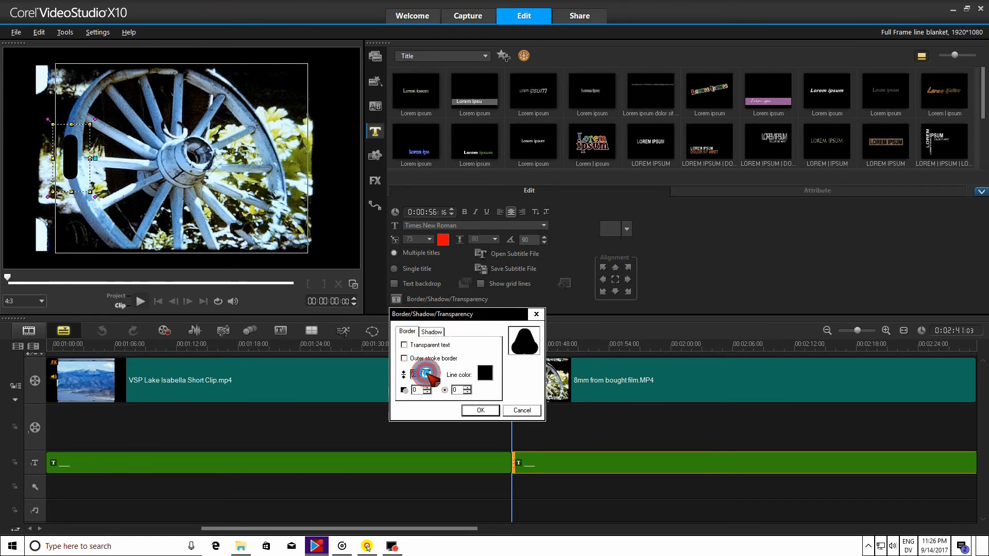
left_click(426, 372)
left_click(426, 373)
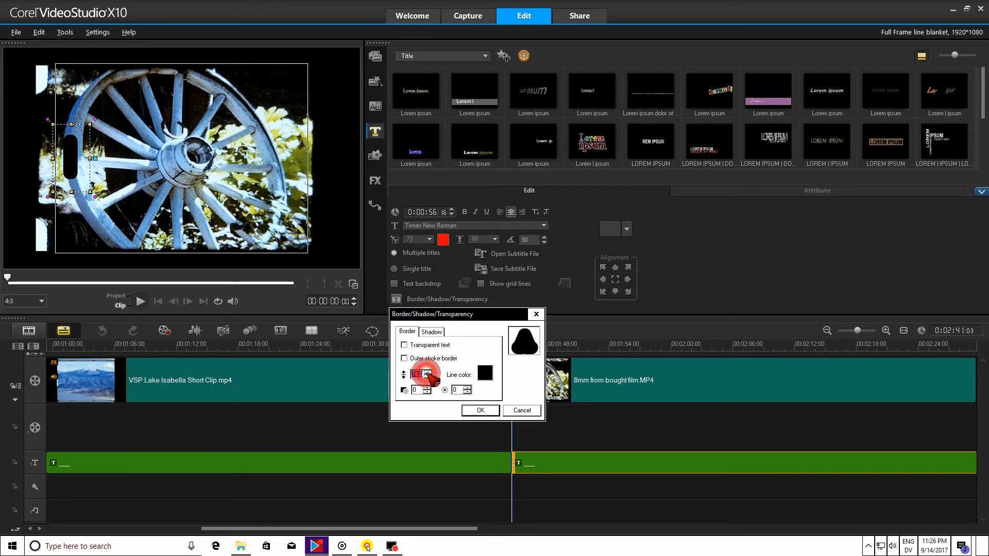
left_click(427, 373)
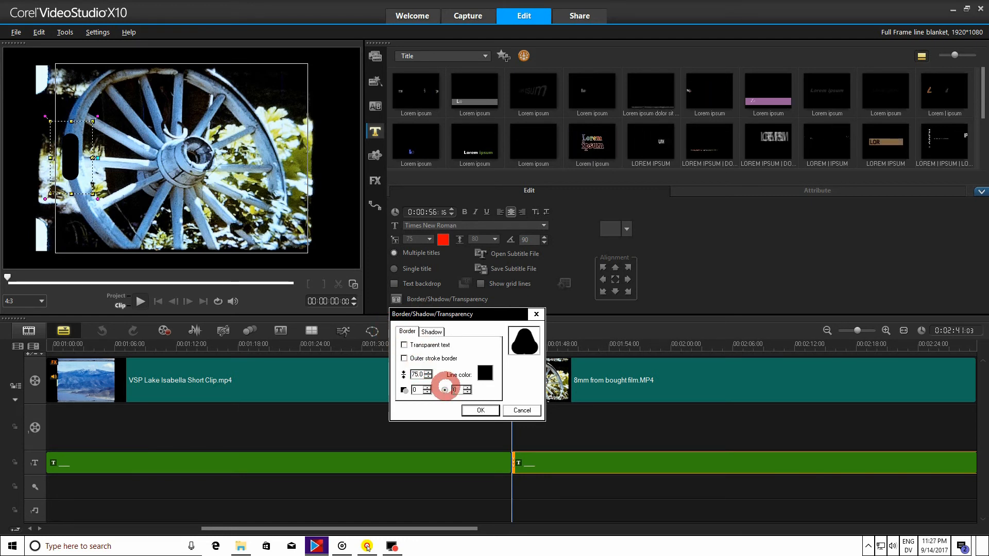
left_click(480, 409)
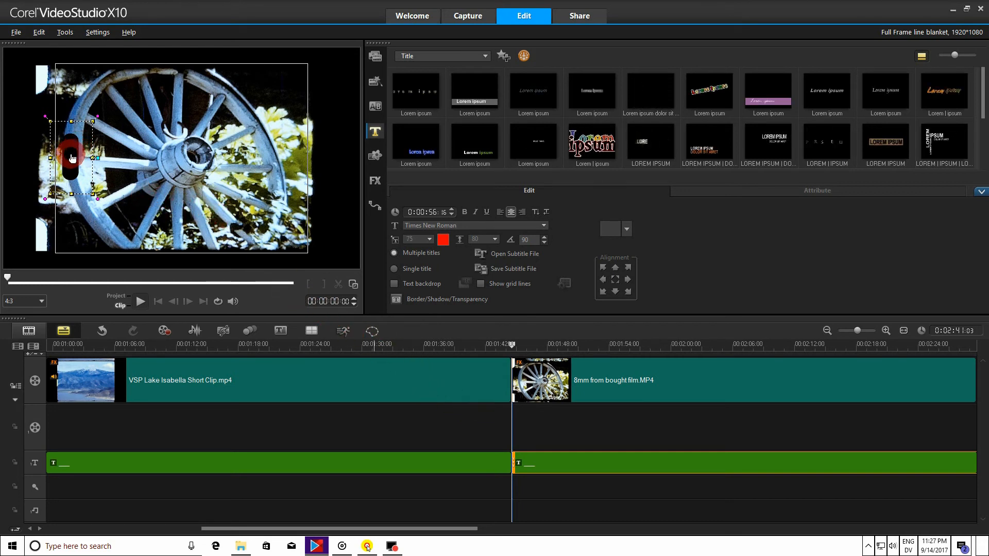
left_click_drag(72, 159, 42, 76)
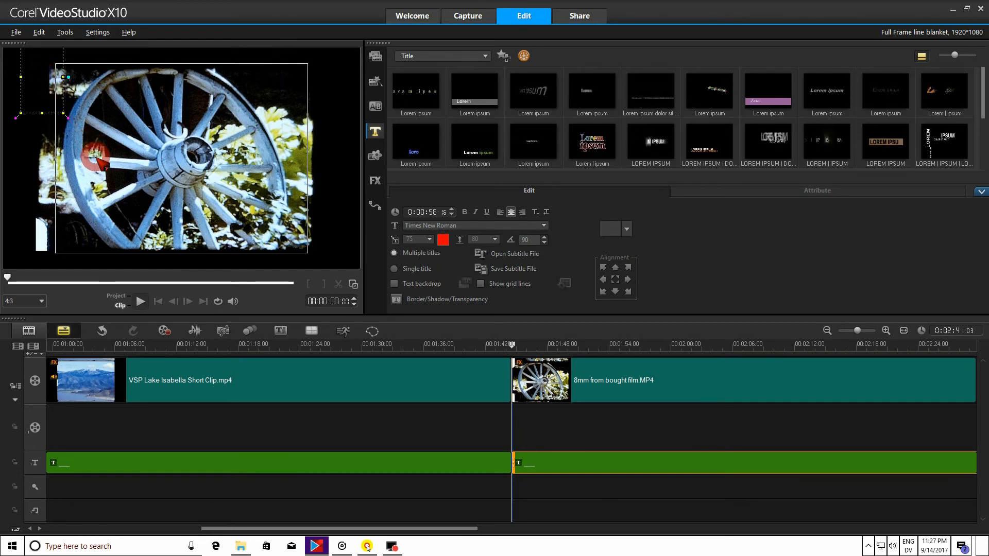
Insert a second title track below the first and paste a copy of the second line title on it at 00:01:44:17
right_click(34, 462)
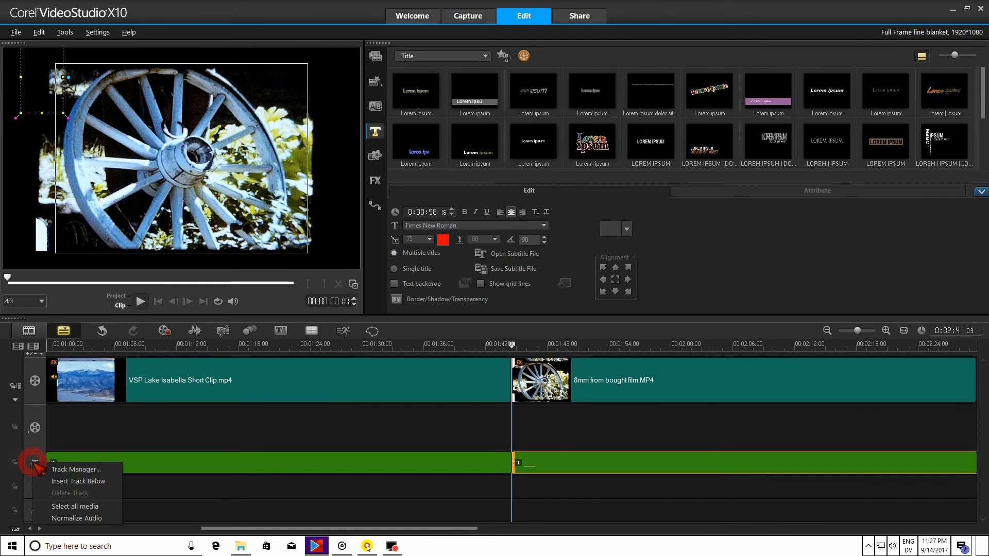
left_click(67, 482)
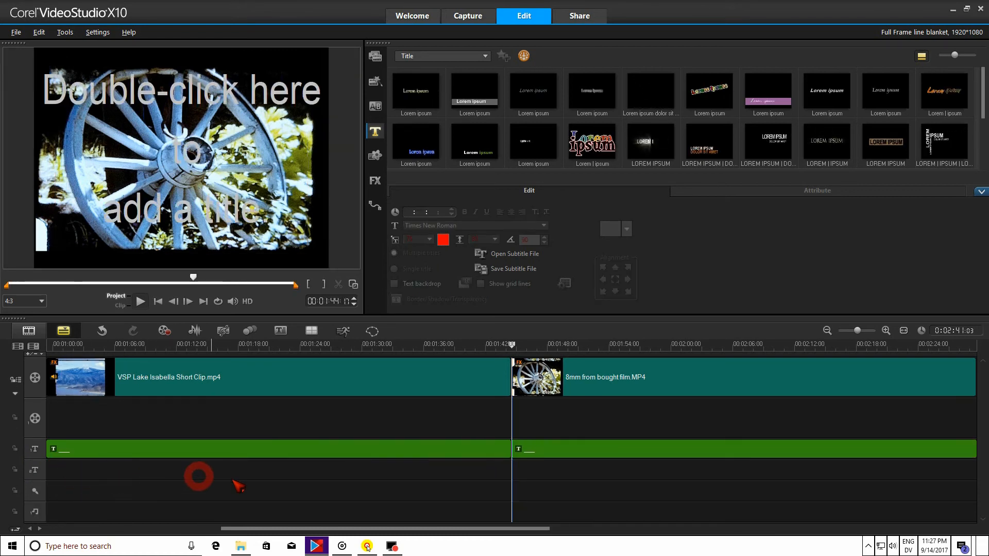
left_click(598, 469)
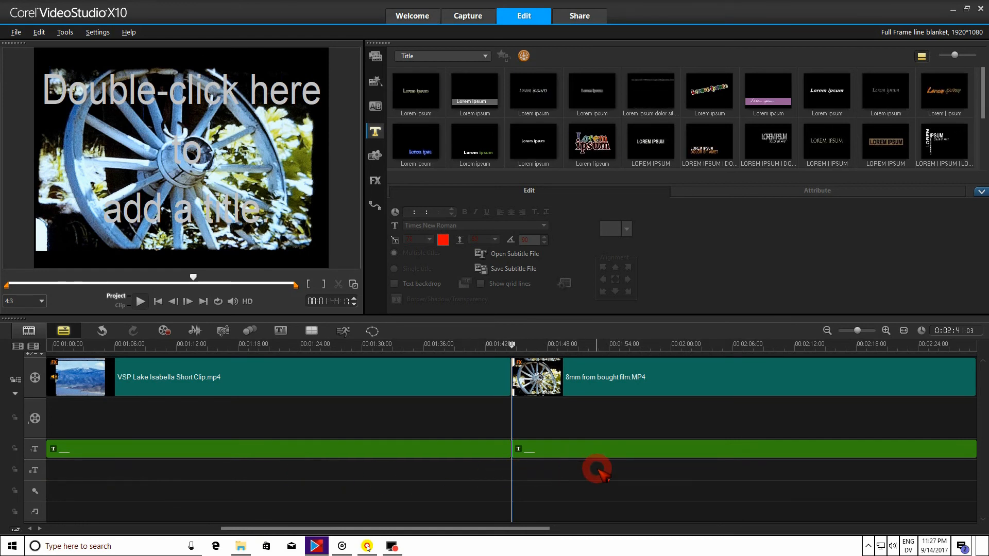
left_click(595, 451)
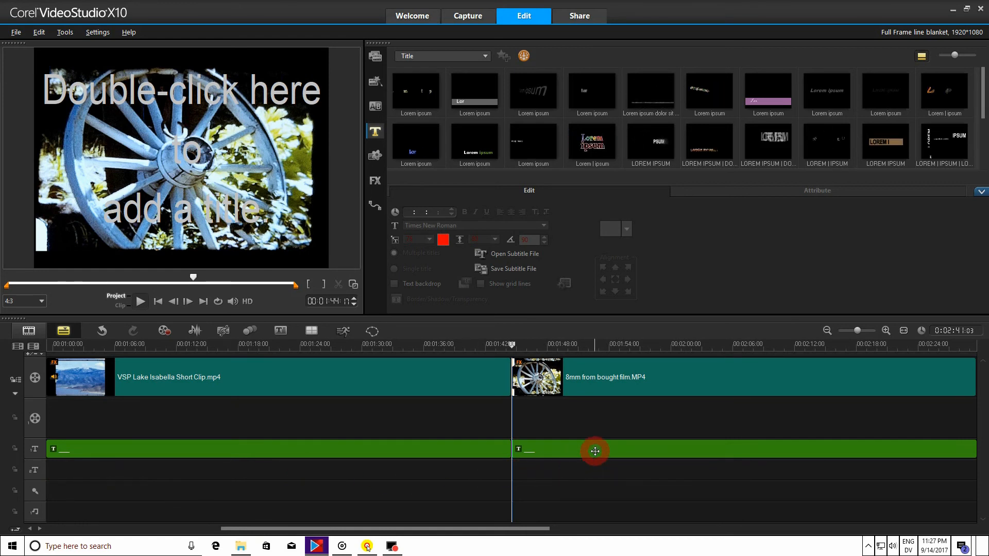
right_click(595, 451)
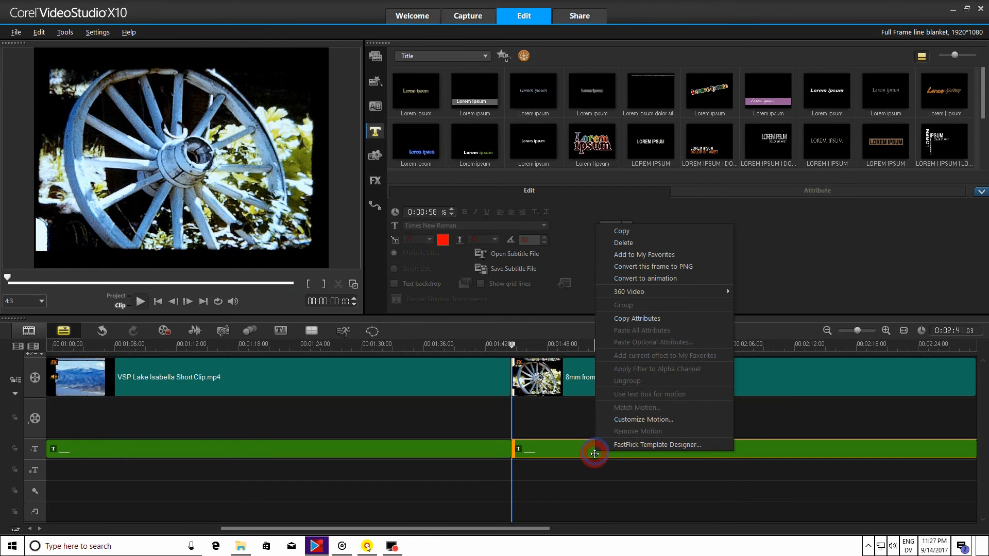
left_click(636, 232)
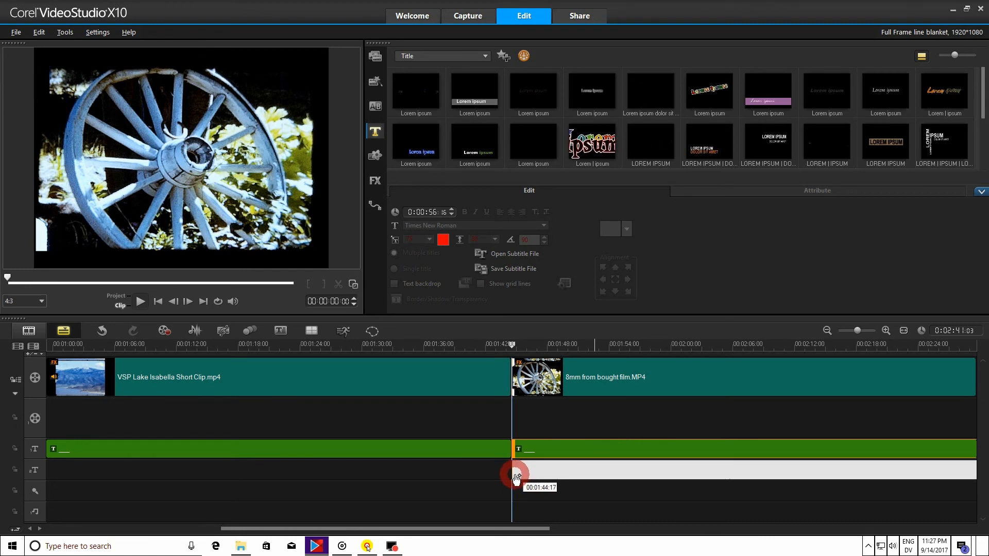
left_click(516, 478)
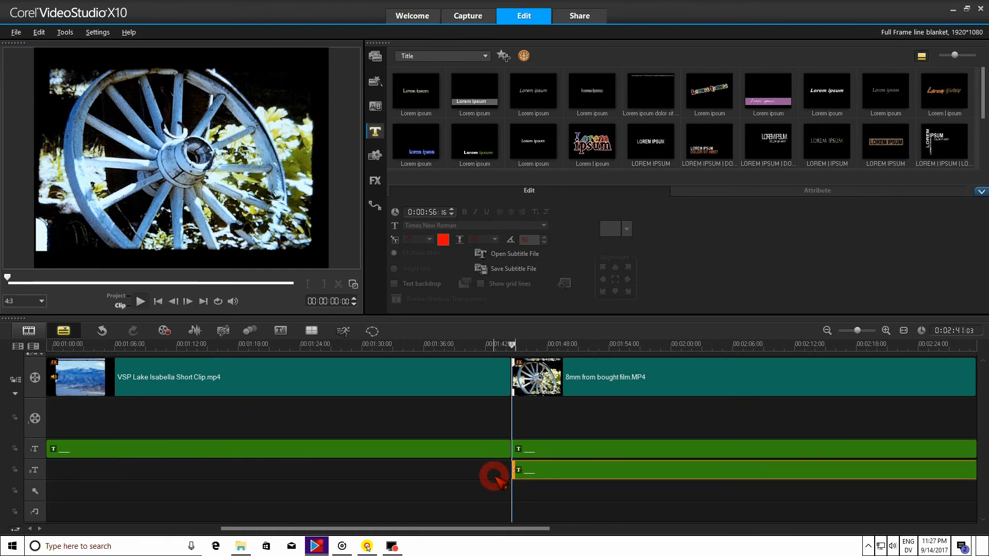
Move the lower-track title's black shape straight down over the lower white notch on the picture's left edge, and switch the preview to project mode
left_click(610, 470)
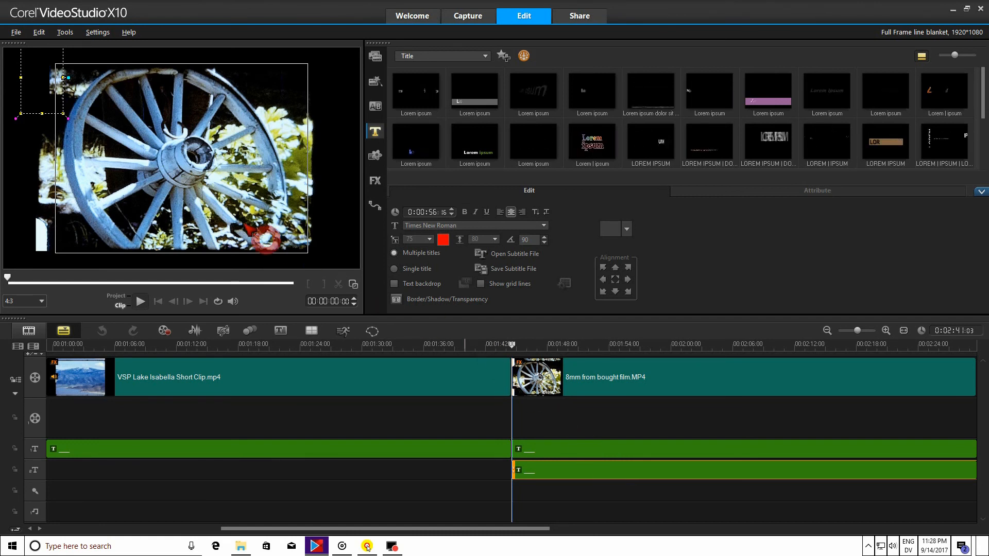
left_click_drag(42, 78, 42, 240)
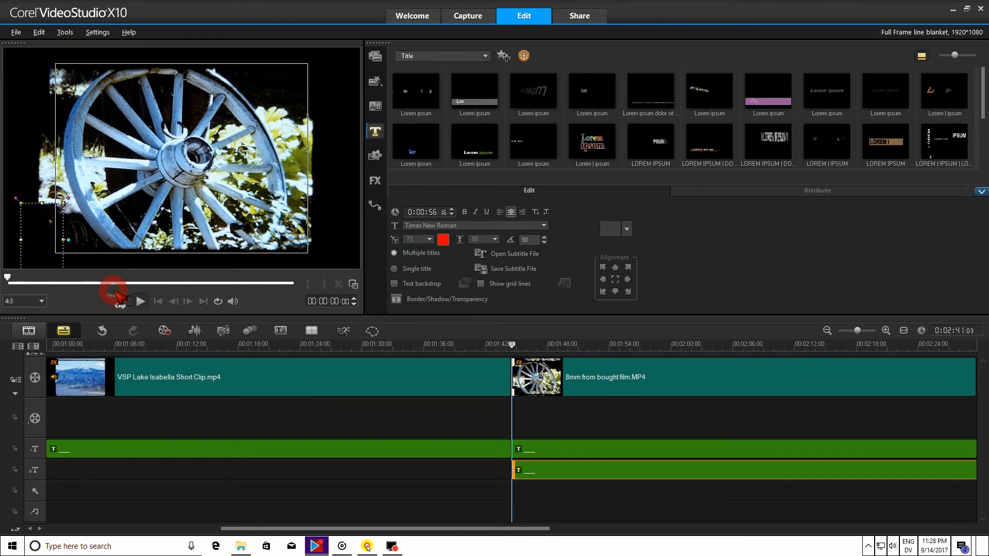
left_click(114, 297)
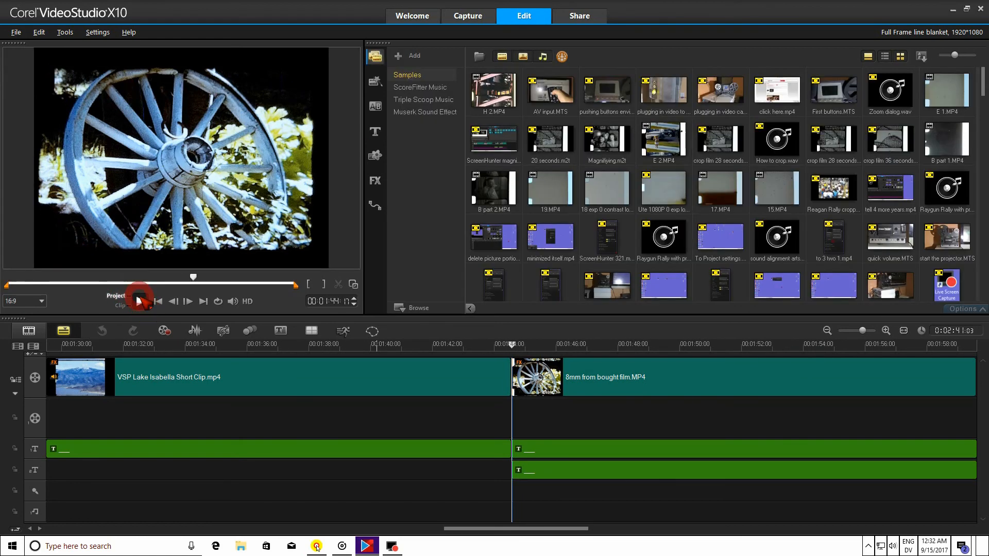
Play the project in an enlarged preview from 00:01:42:18 through the second film clip to check the masks over both white notches
left_click(139, 300)
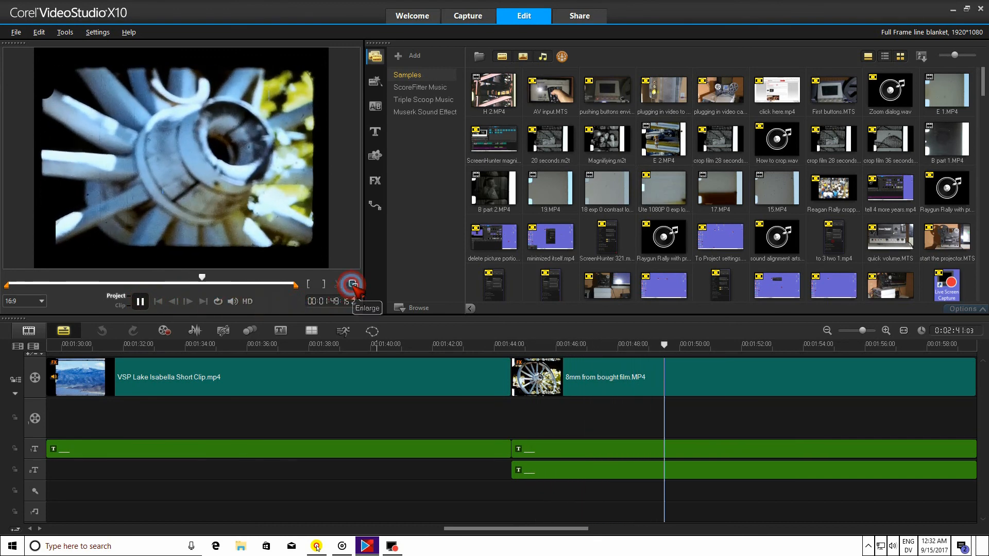
key("space")
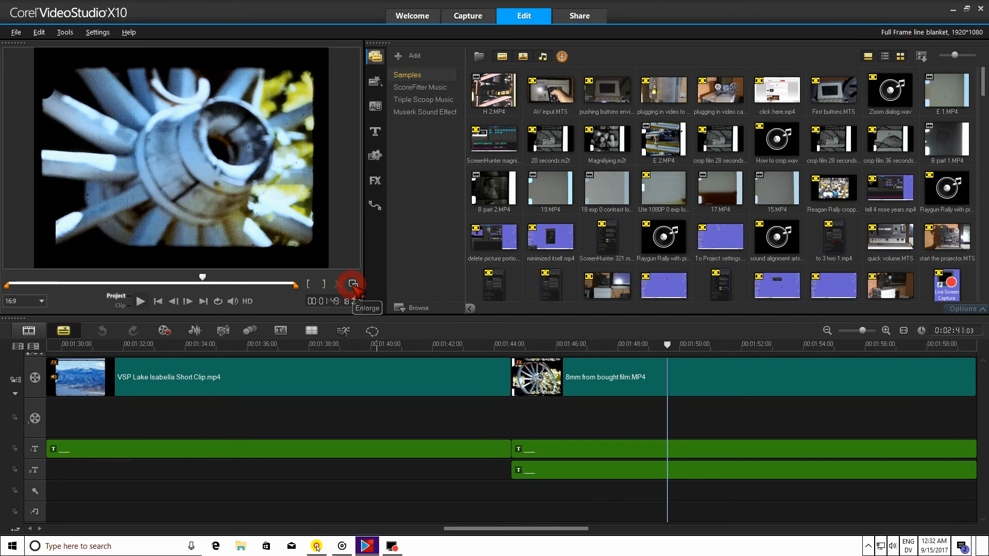
left_click(353, 284)
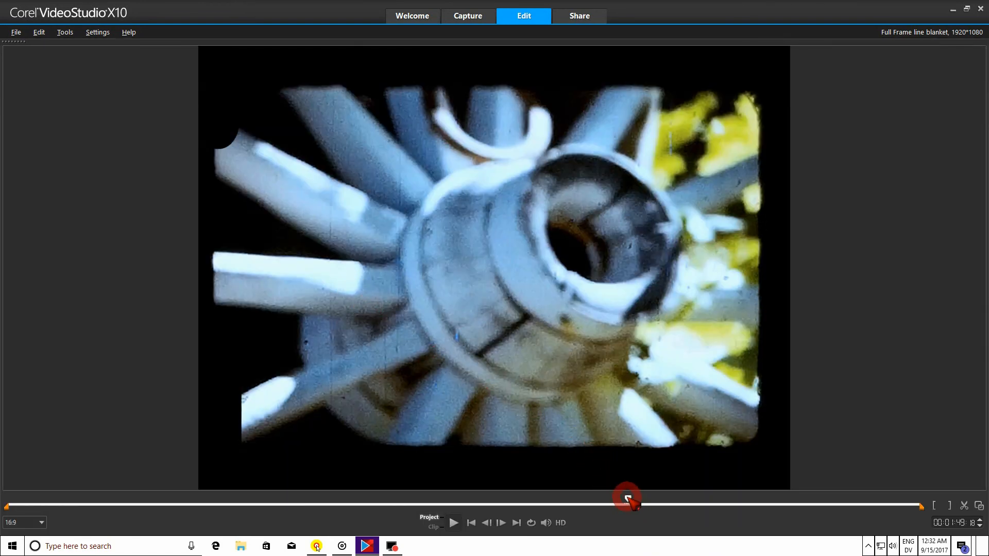
left_click_drag(625, 498, 591, 498)
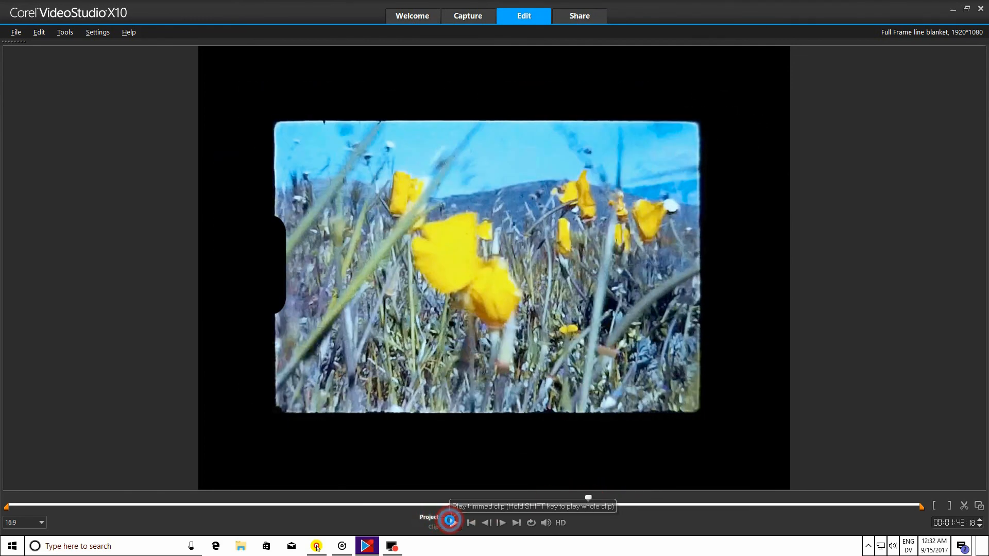
left_click(453, 523)
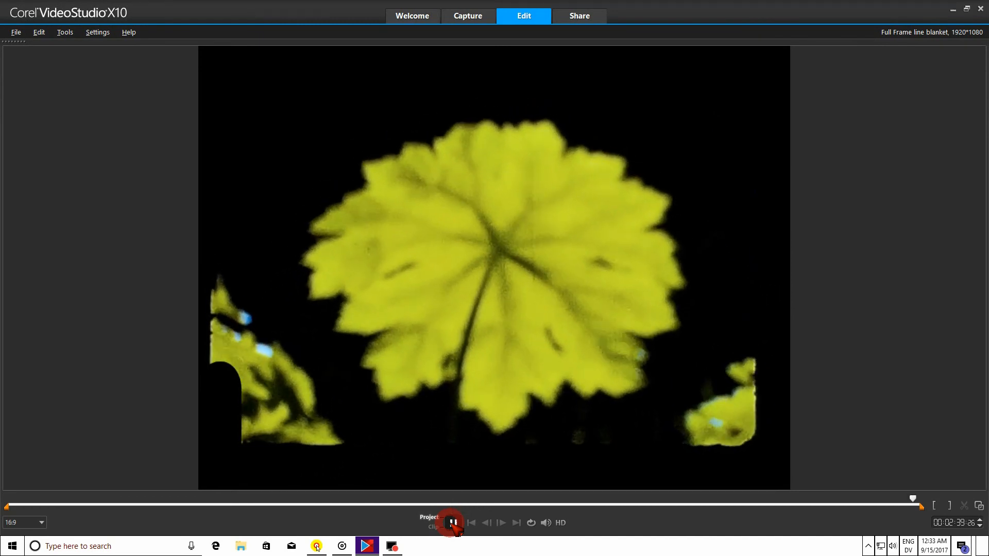
left_click(446, 525)
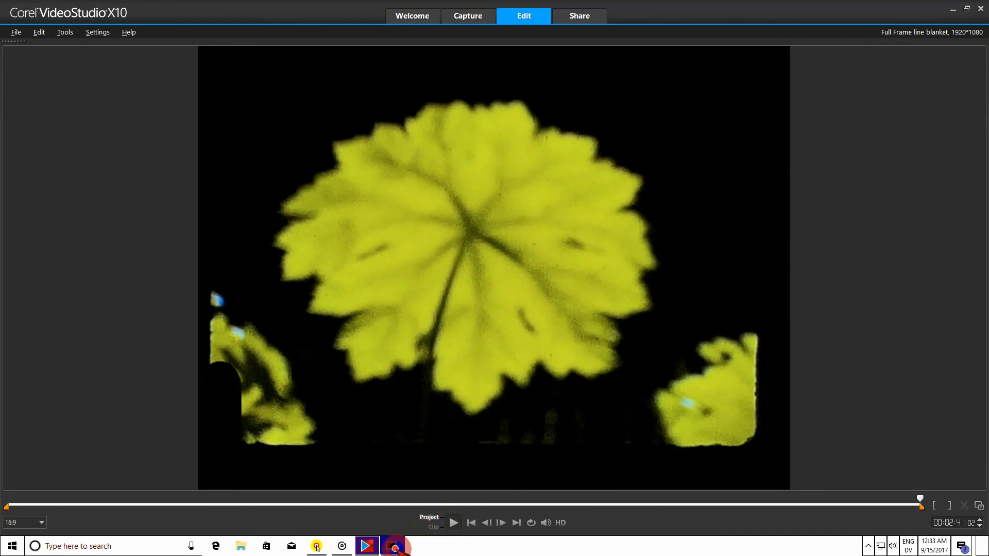